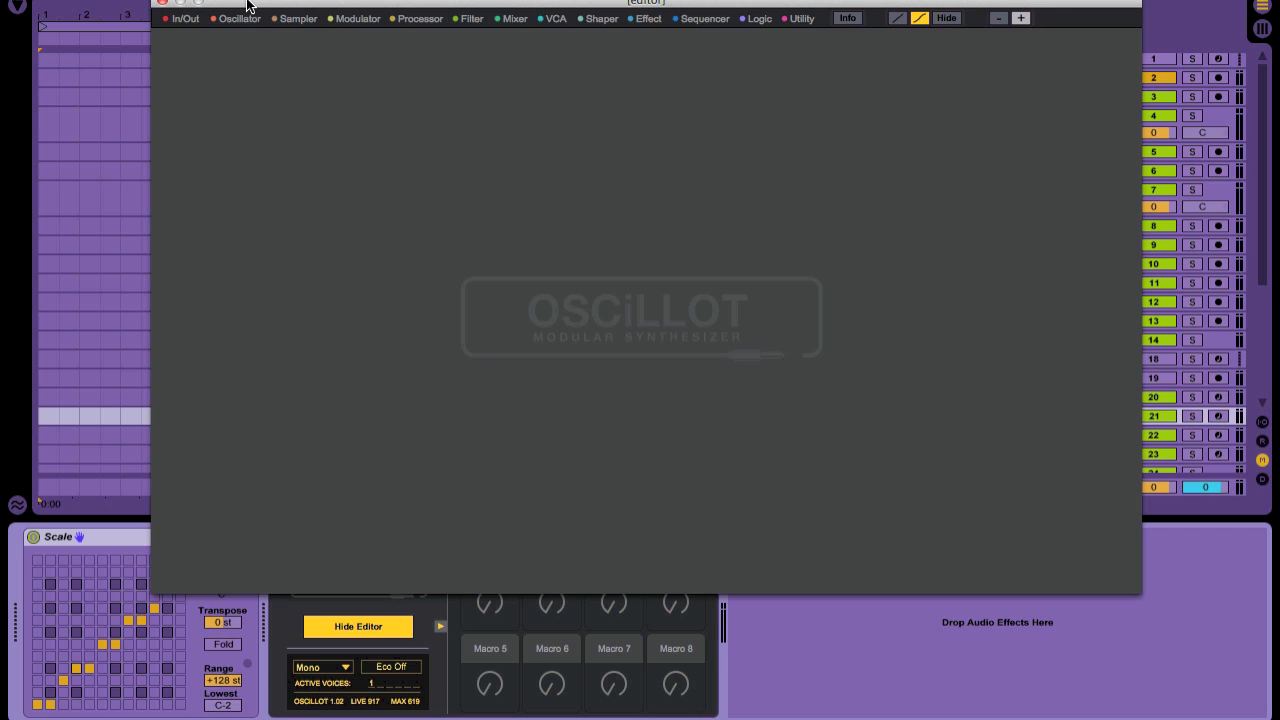
left_click(700, 20)
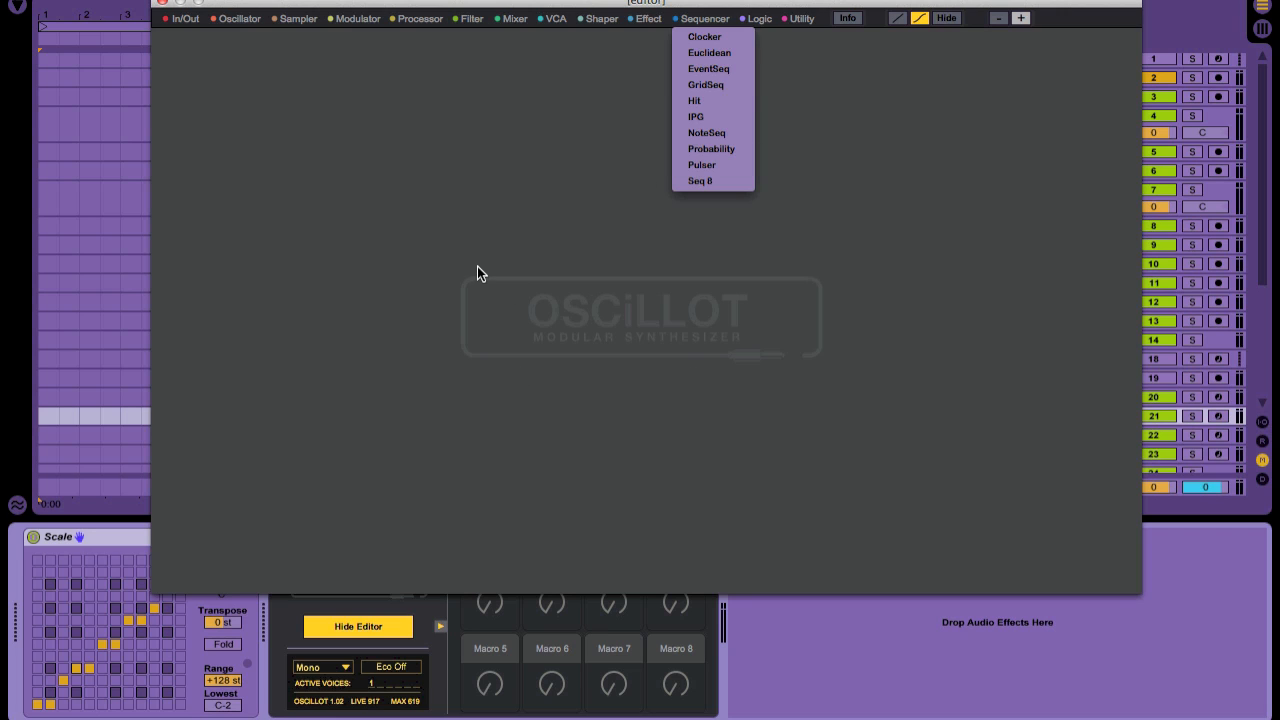
left_click(470, 189)
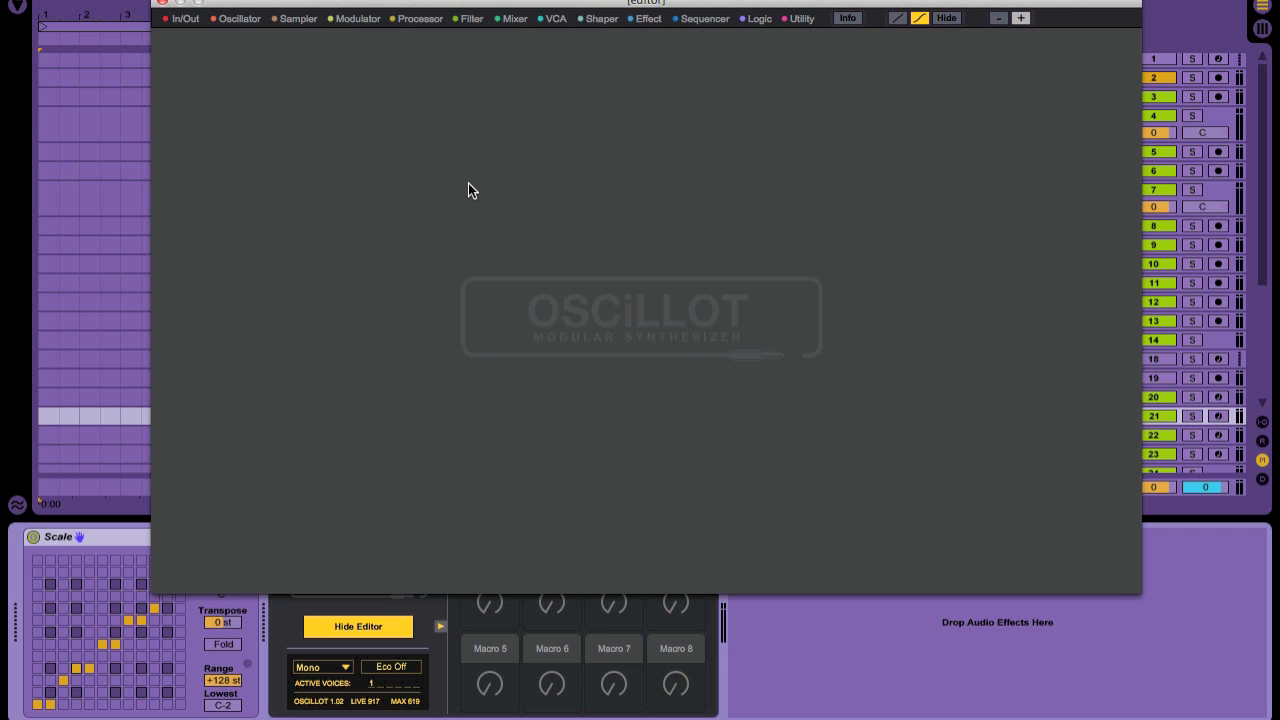
- Add an Audio Out module and place it in the lower part of the patch area
left_click(185, 18)
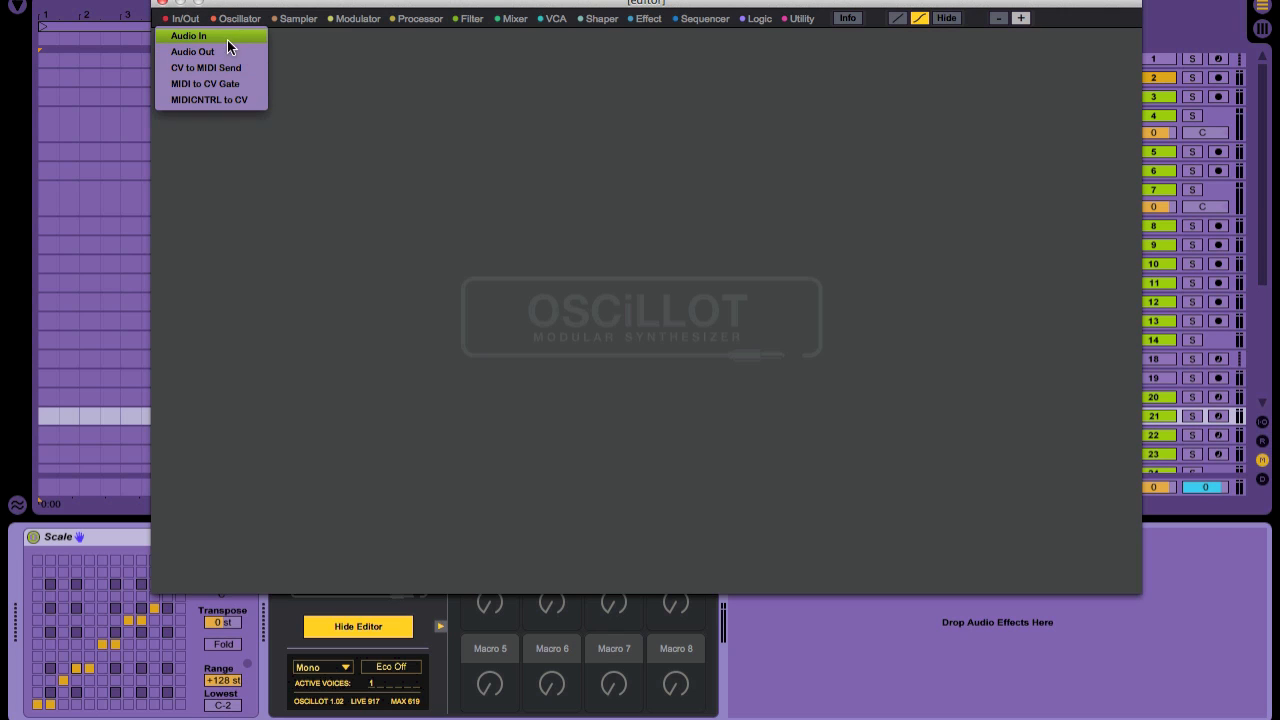
left_click(234, 46)
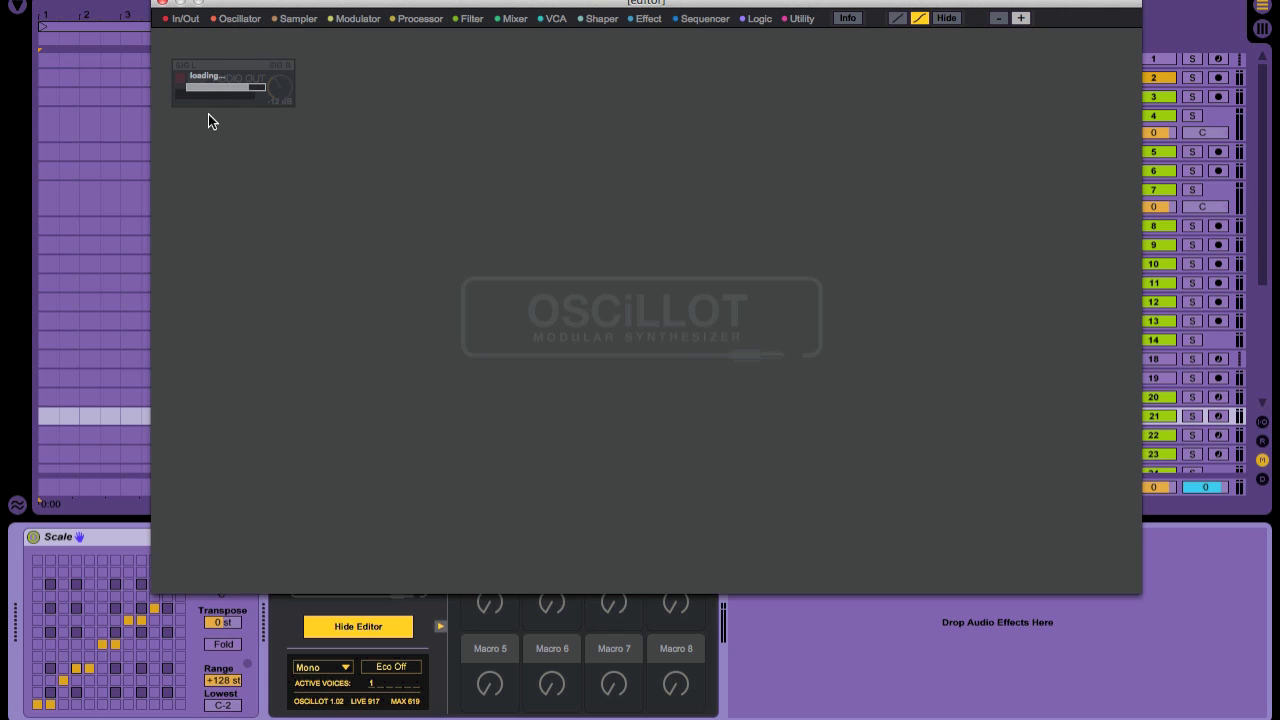
left_click_drag(205, 84, 406, 483)
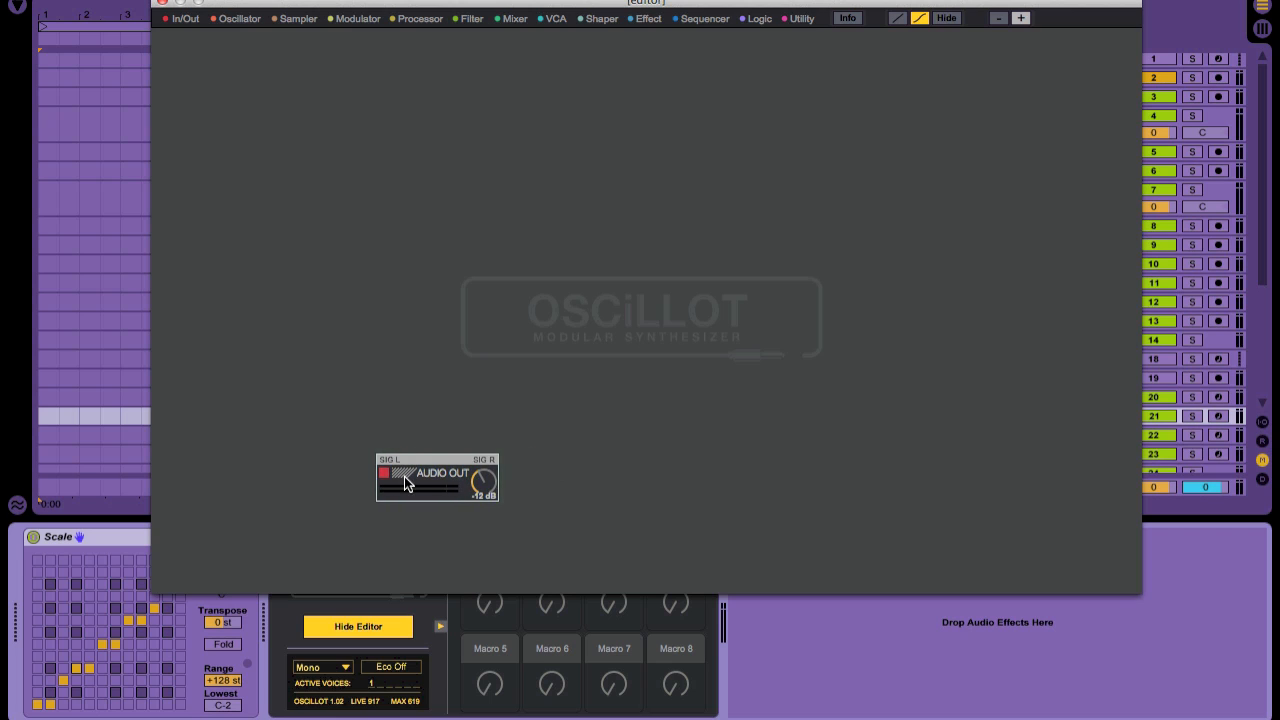
- Add a Hit sequencer module and place it near the centre of the patch, above Audio Out
left_click(689, 18)
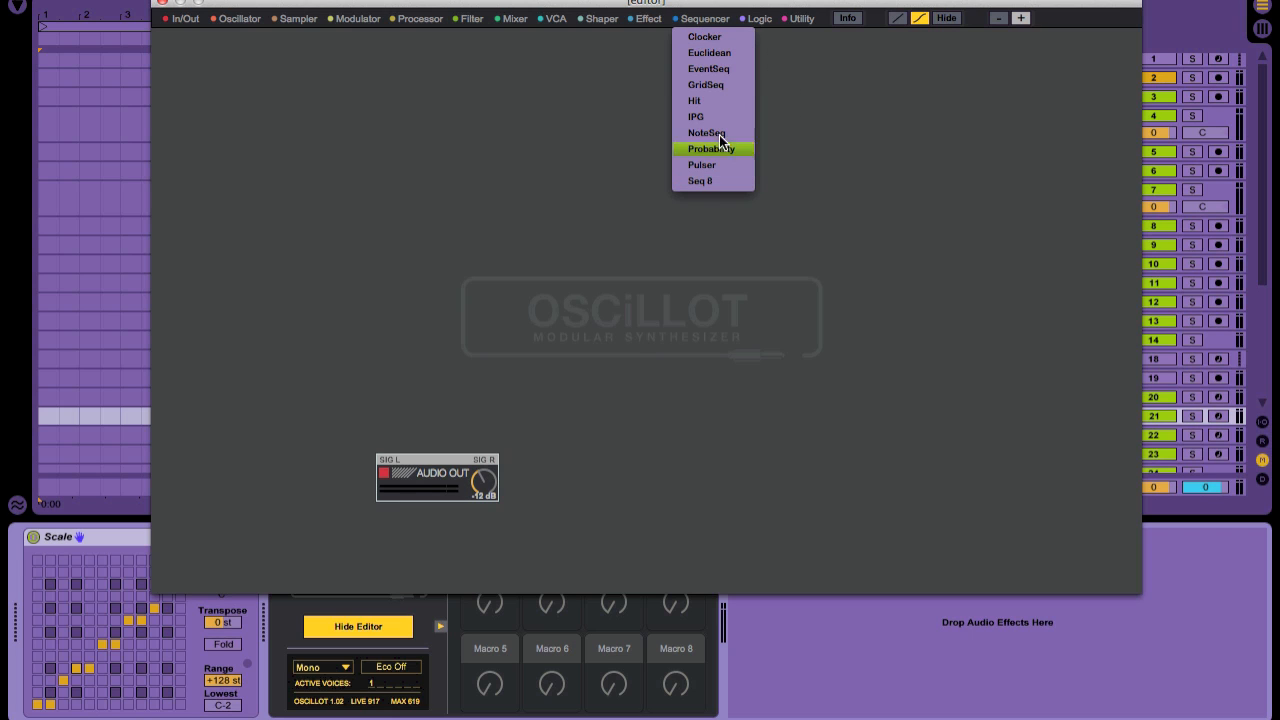
left_click(714, 103)
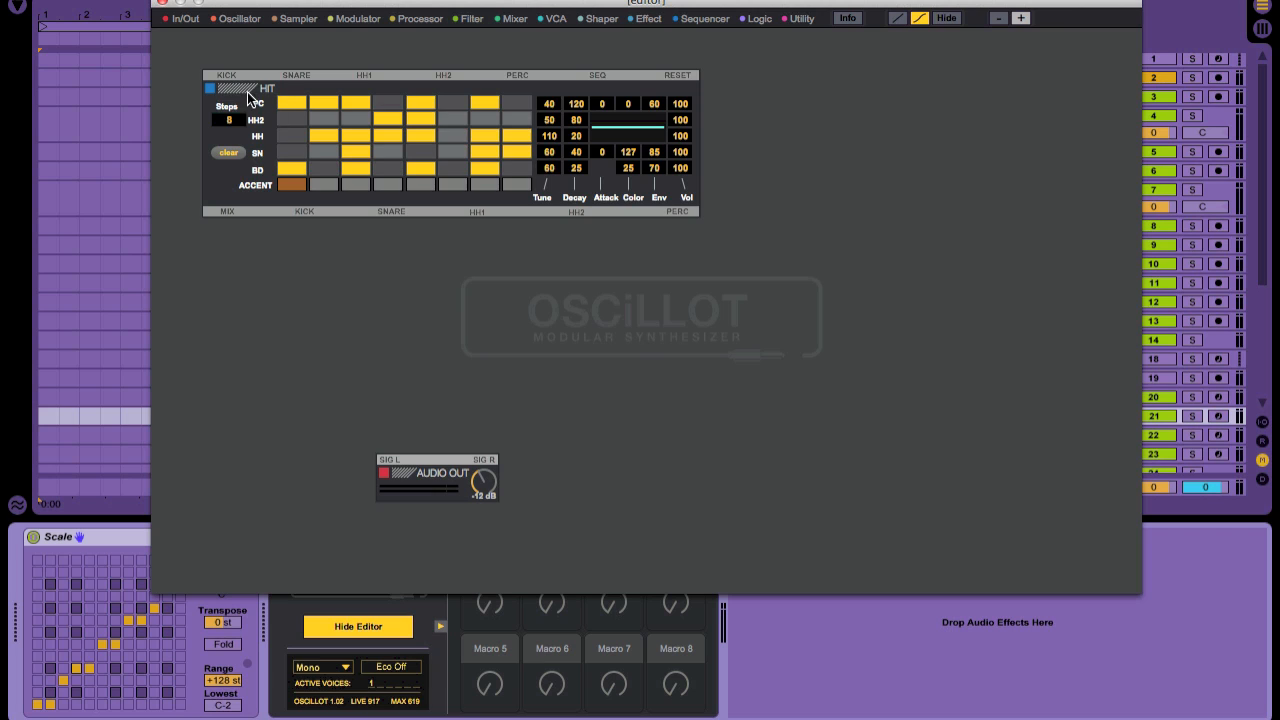
mouse_move(240, 93)
left_mouse_down()
mouse_move(480, 193)
mouse_move(472, 185)
left_mouse_up()
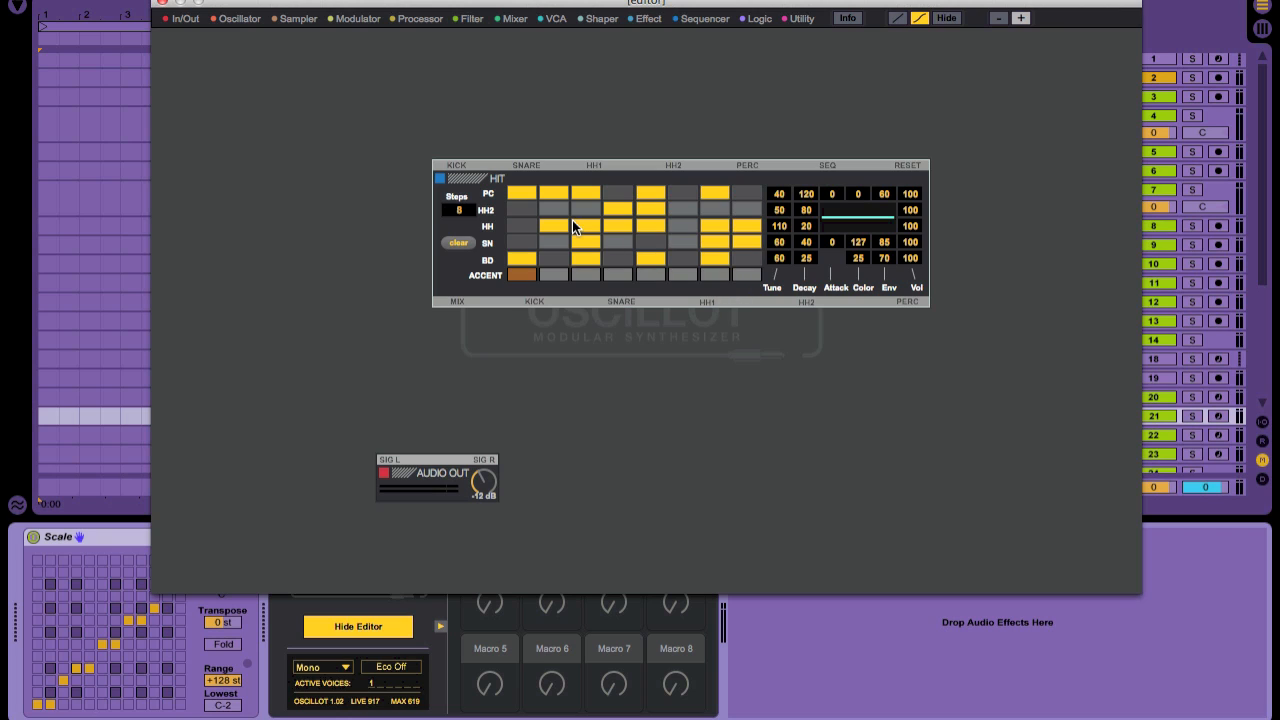
- Clear all active steps in the Hit grid, including the accent and the PC, HH2, HH, SN and BD rows
left_click(520, 275)
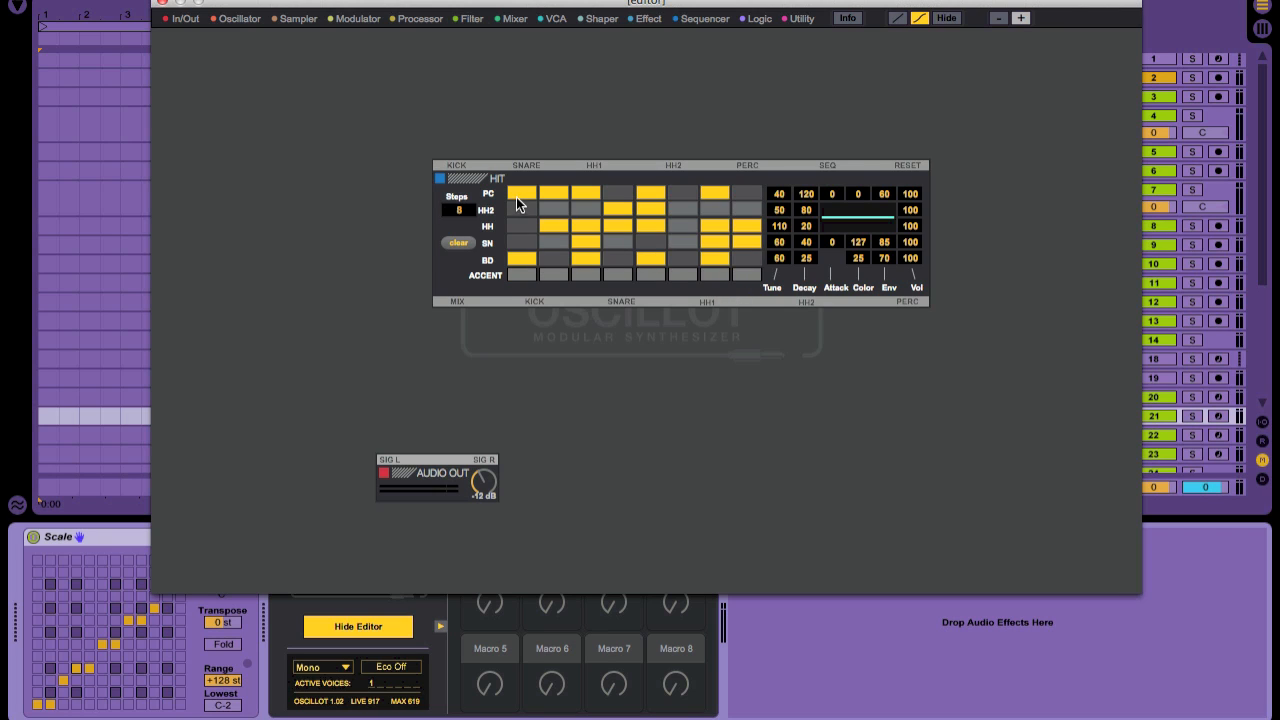
left_click_drag(517, 198, 708, 203)
left_click(617, 209)
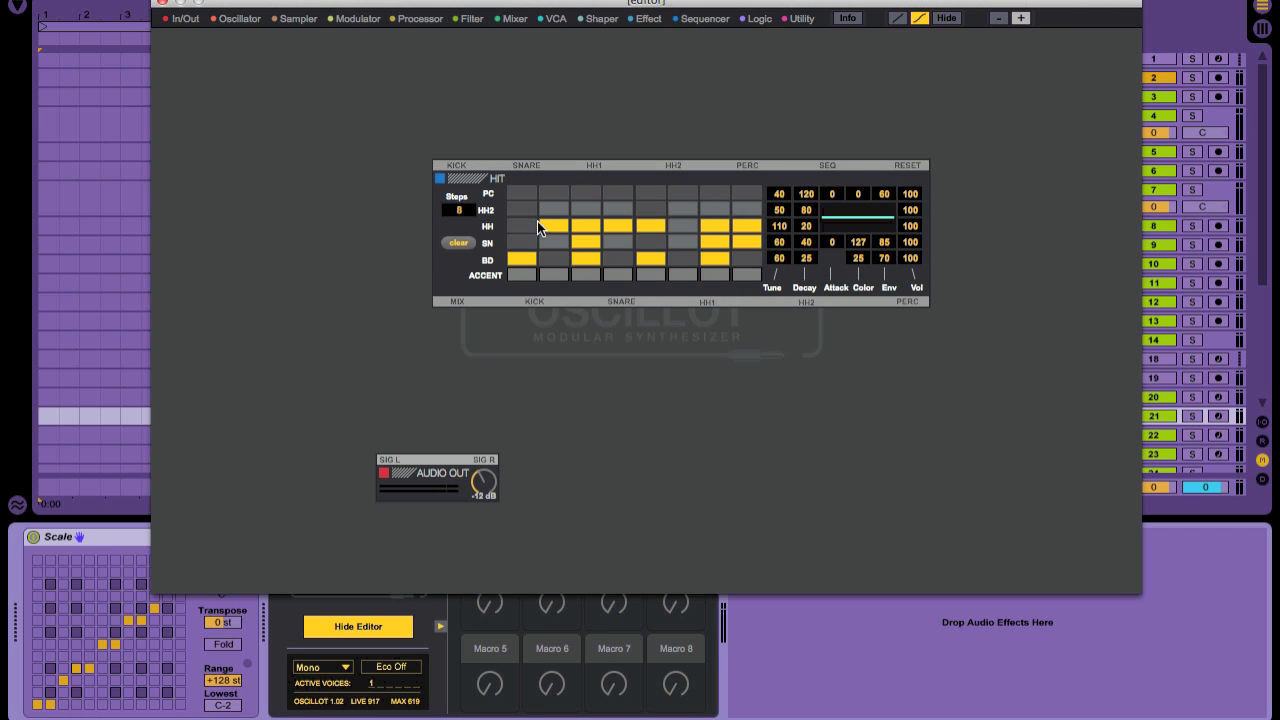
left_click_drag(553, 226, 719, 228)
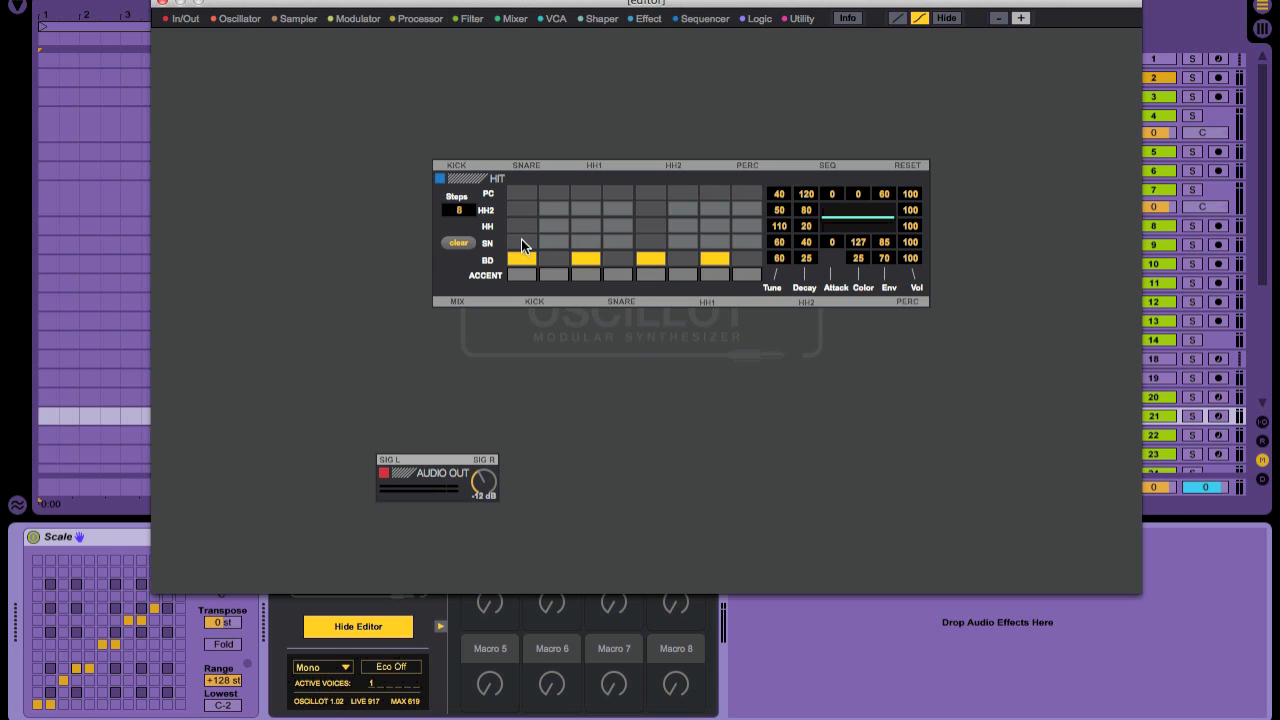
left_click_drag(531, 259, 712, 259)
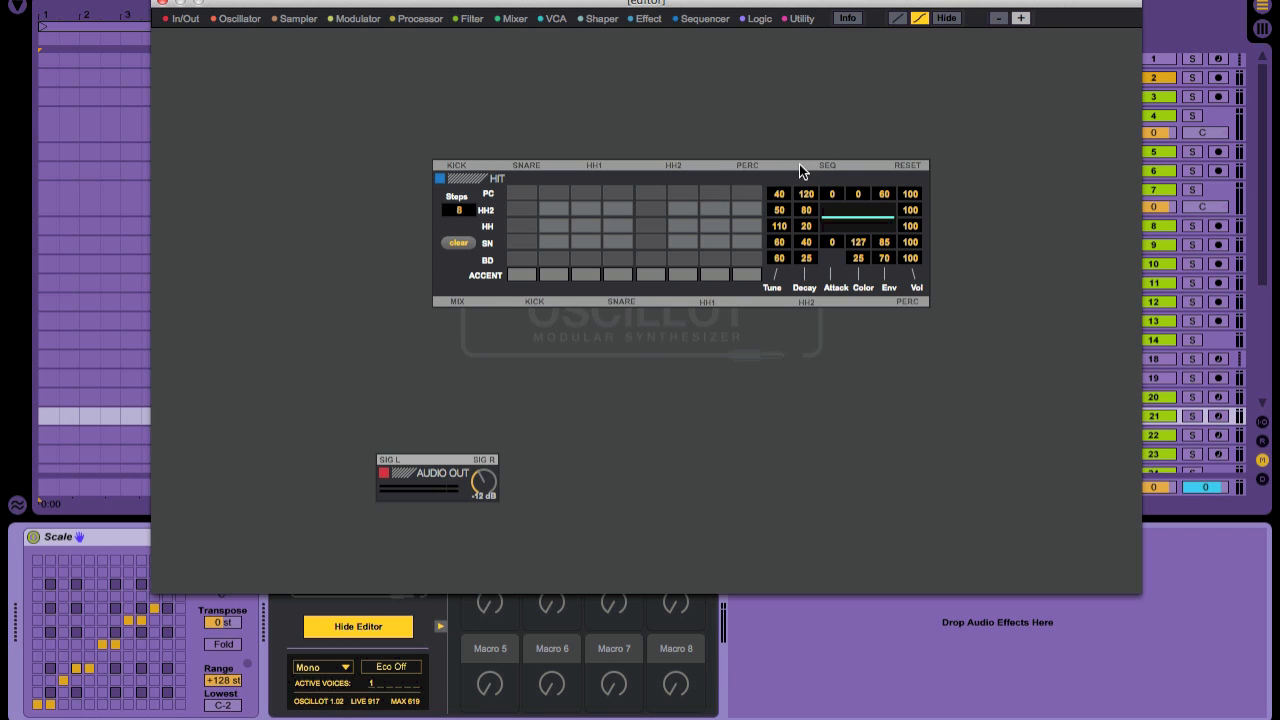
- Add a MIDI to CV Gate module and patch its Gate output into Hit's SEQ input
left_click(183, 20)
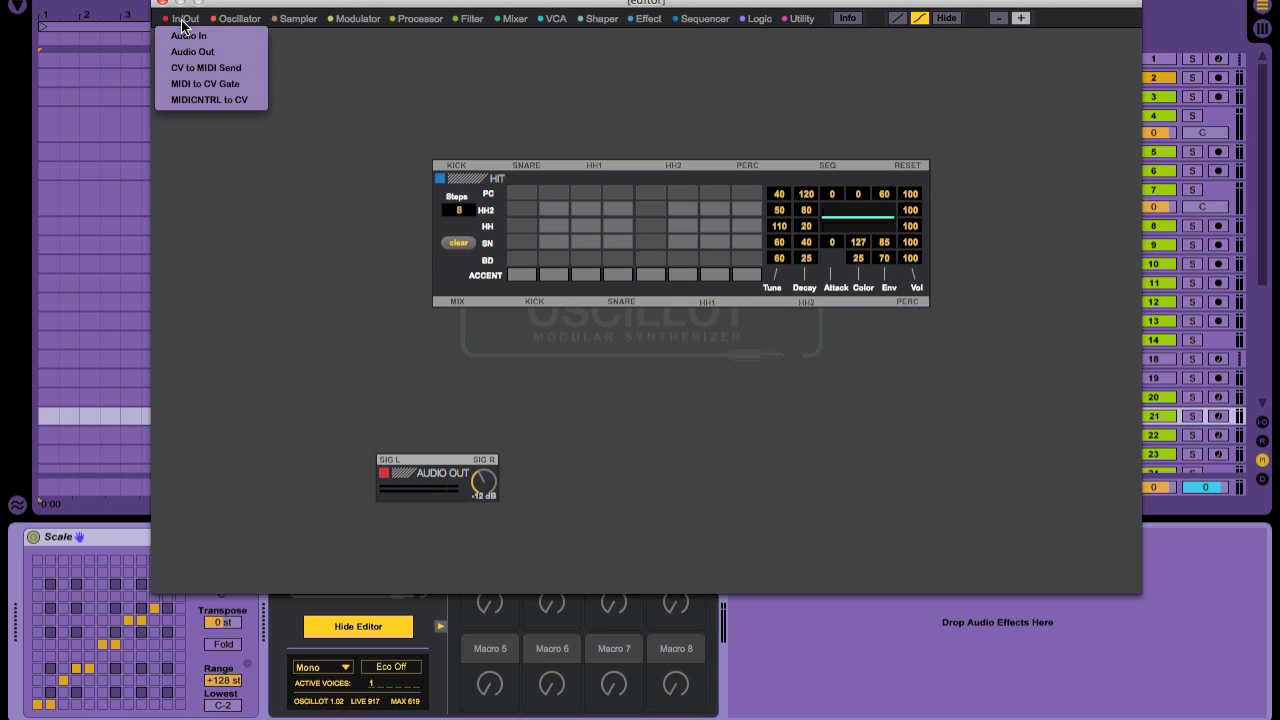
left_click(248, 84)
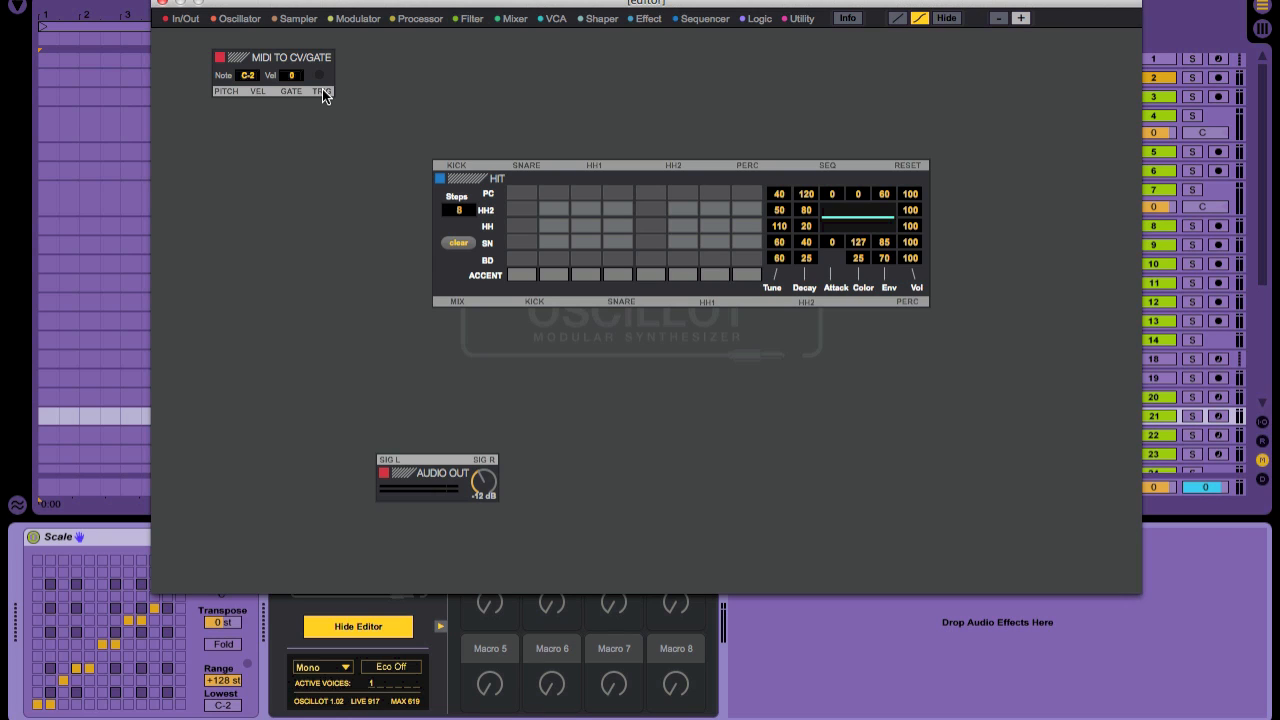
left_click_drag(290, 92, 827, 166)
- Arm track 21 and play notes to advance the Hit sequencer
left_click(1218, 415)
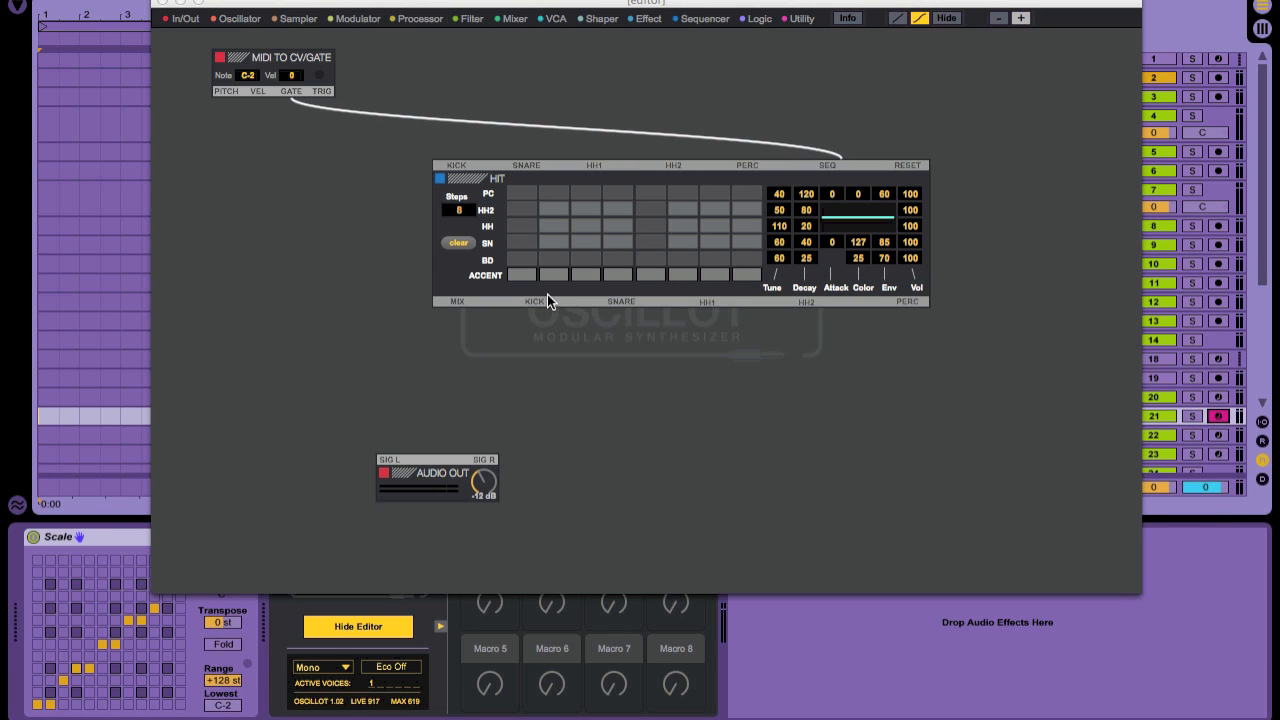
key("a")
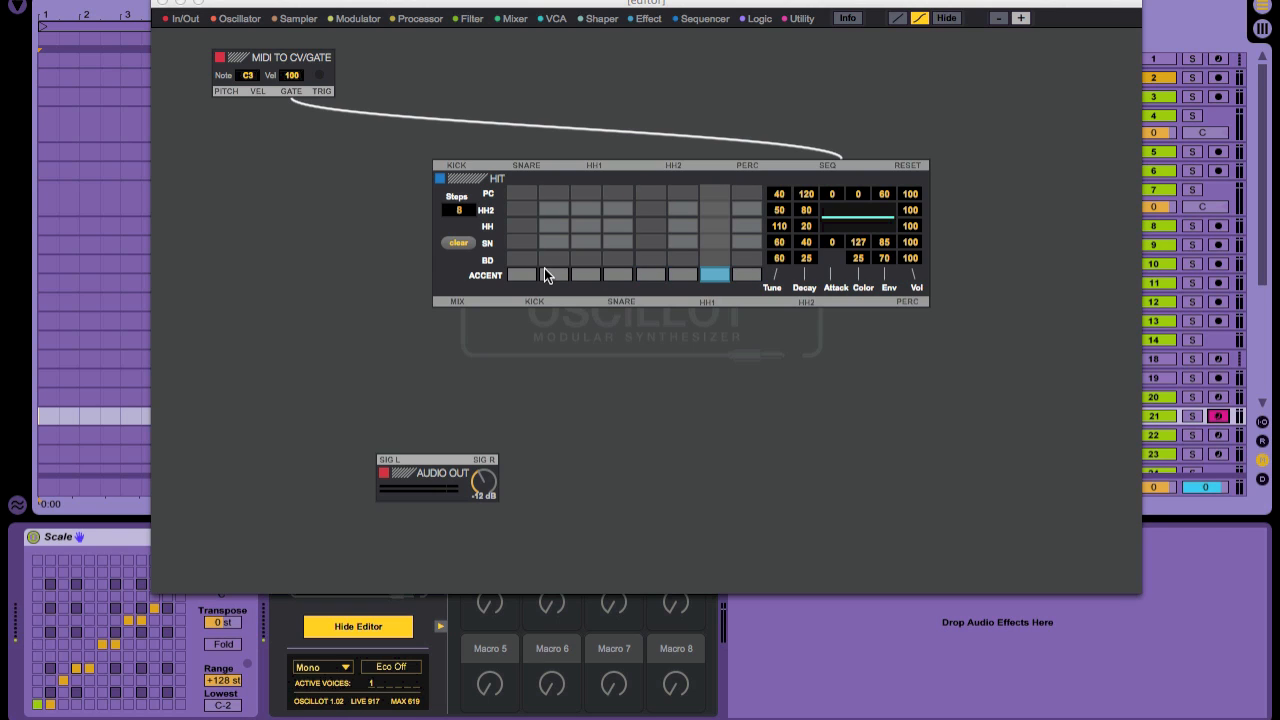
- Patch Hit's Mix output into both SIG L and SIG R of Audio Out, shifting the Hit module slightly
left_click_drag(456, 301, 385, 461)
left_click_drag(490, 179, 468, 193)
left_click_drag(437, 317, 486, 461)
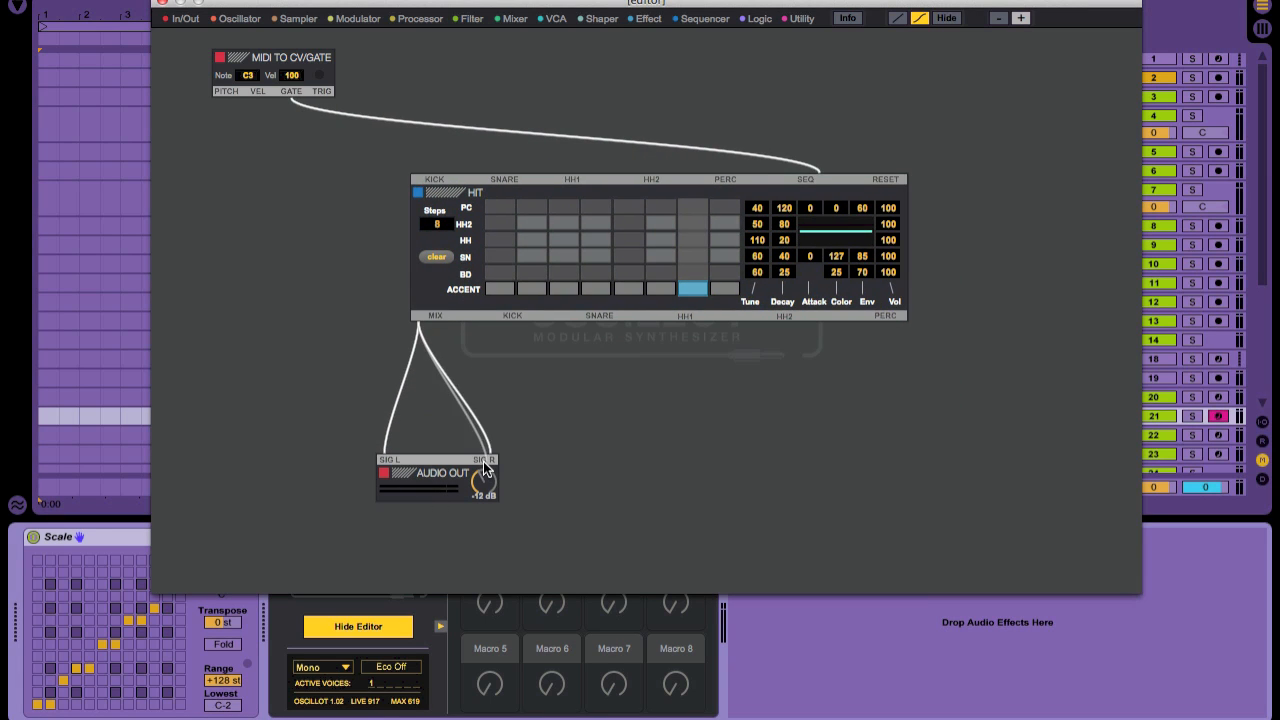
- Program the Hit grid with BD on steps 1 and 5, SN on 3 and 7, and HH on 2, 4, 6 and 8
left_click(500, 271)
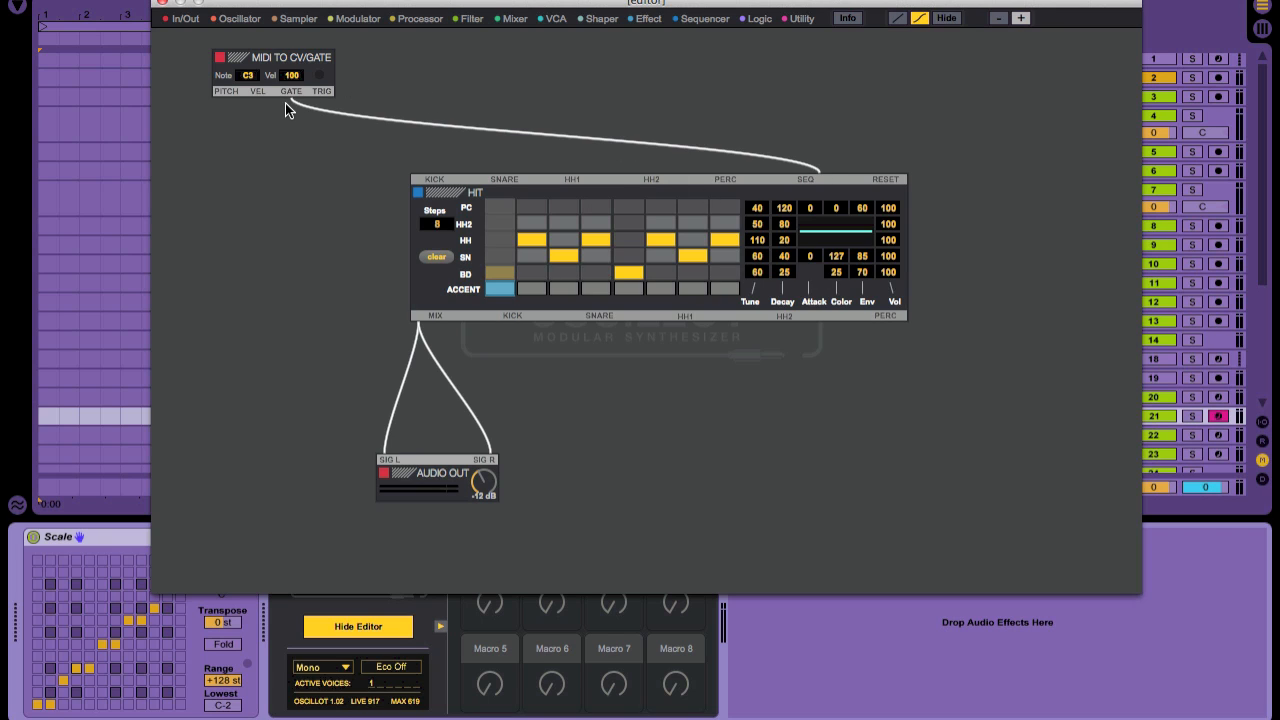
- Replace the Gate cable into Hit's SEQ input with one from the Trig output of MIDI to CV/Gate
left_click(805, 179)
left_click_drag(319, 88, 805, 179)
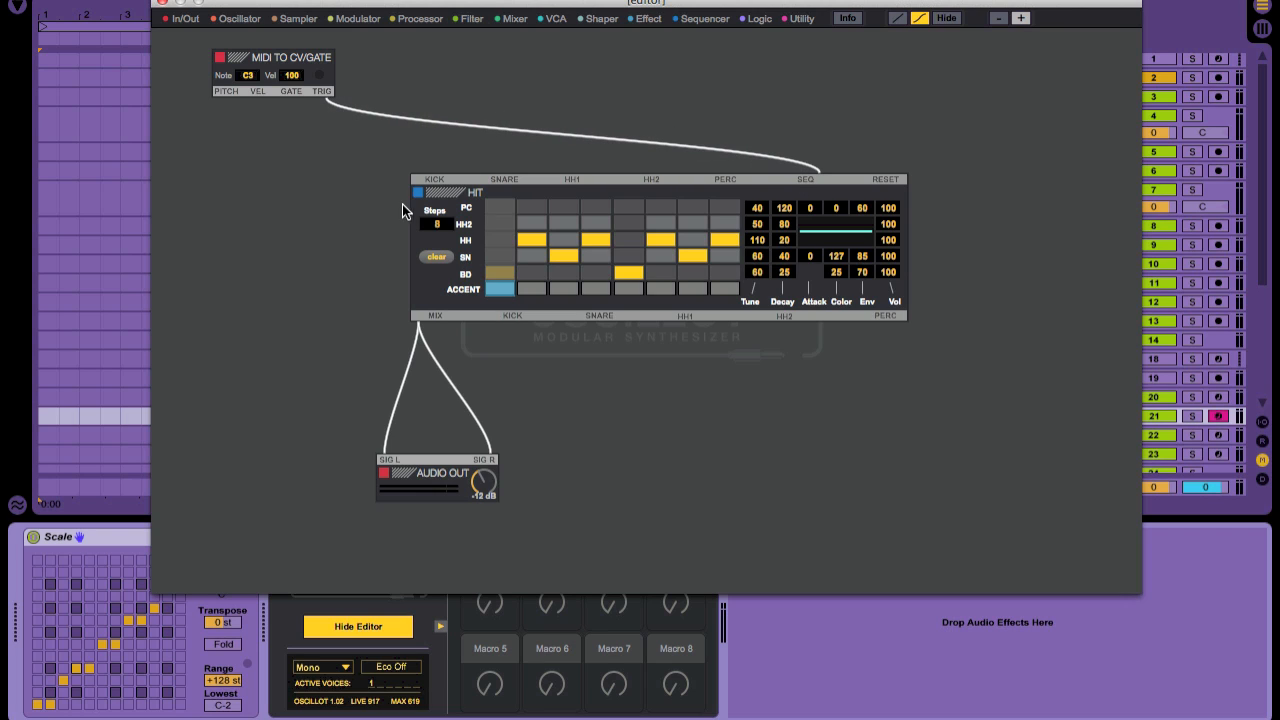
- Play the same note repeatedly to step through and audition the Hit drum pattern
key("a")
key("a")
key("a")
key("a")
key("a")
key("a")
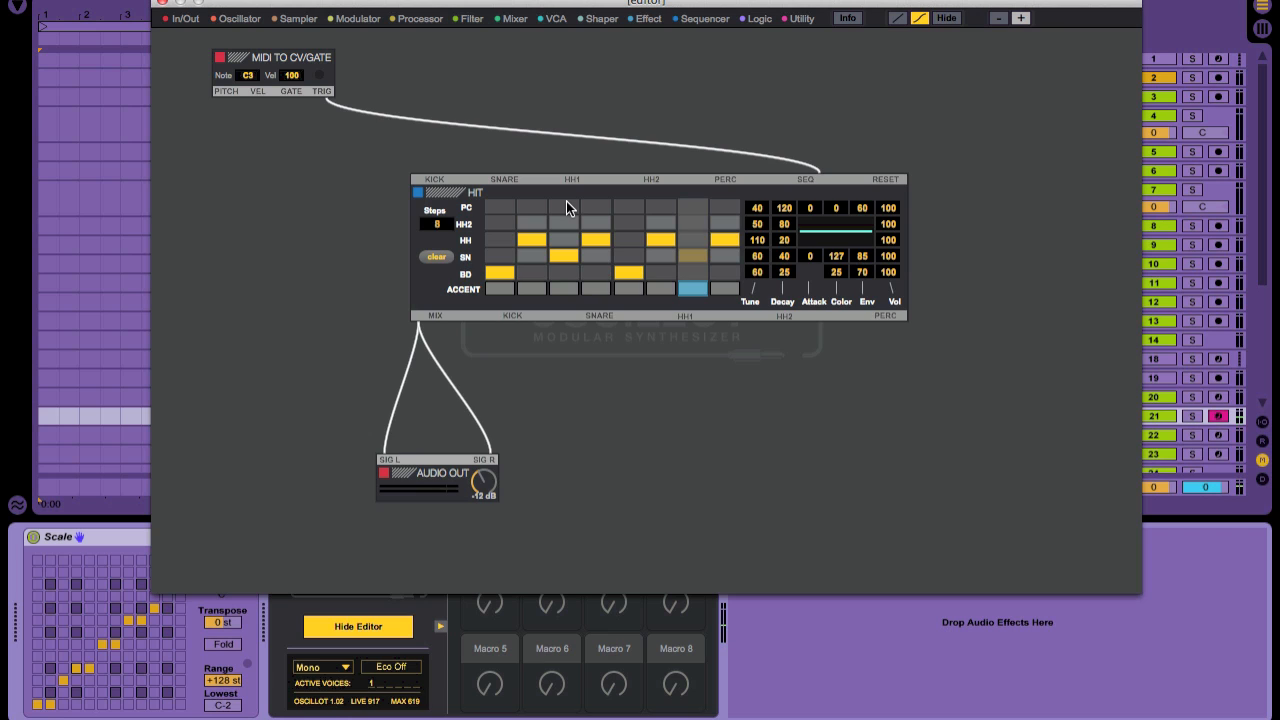
key("a")
key("a")
key("a")
key("a")
key("a")
key("a")
key("a")
key("a")
key("a")
key("a")
key("a")
key("a")
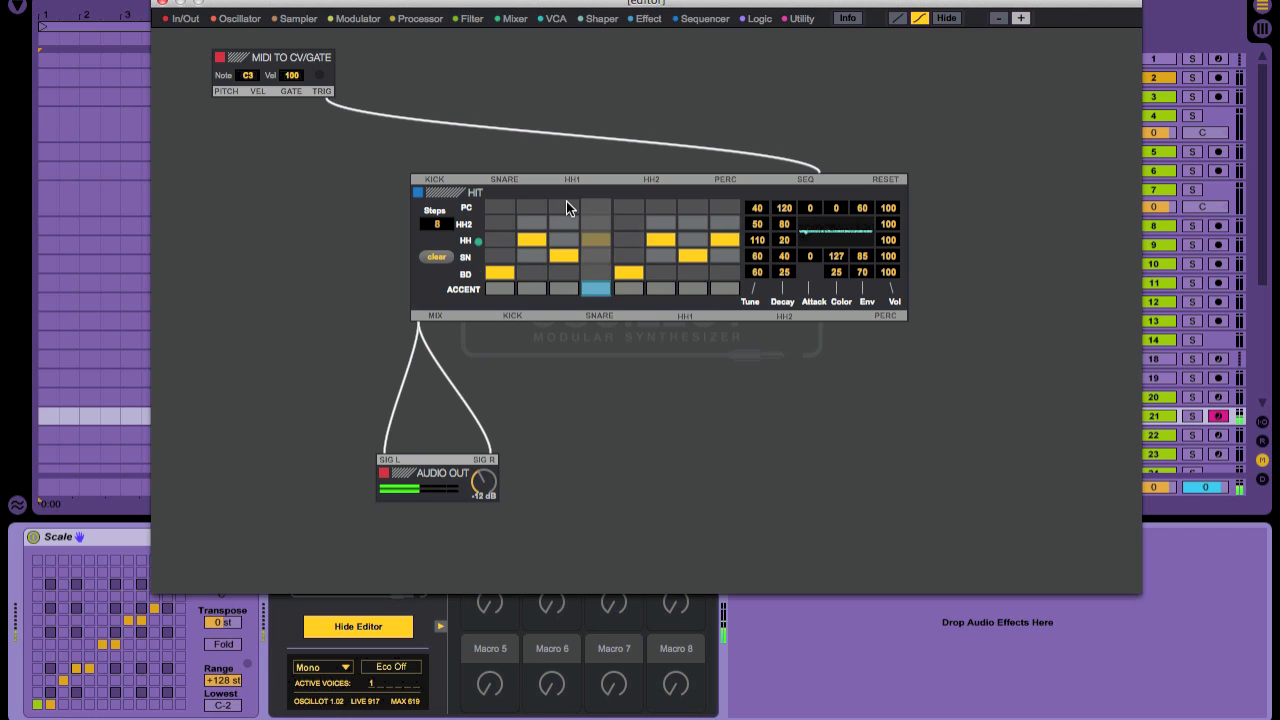
key("a")
key("a")
key("a")
key("a")
key("a")
key("a")
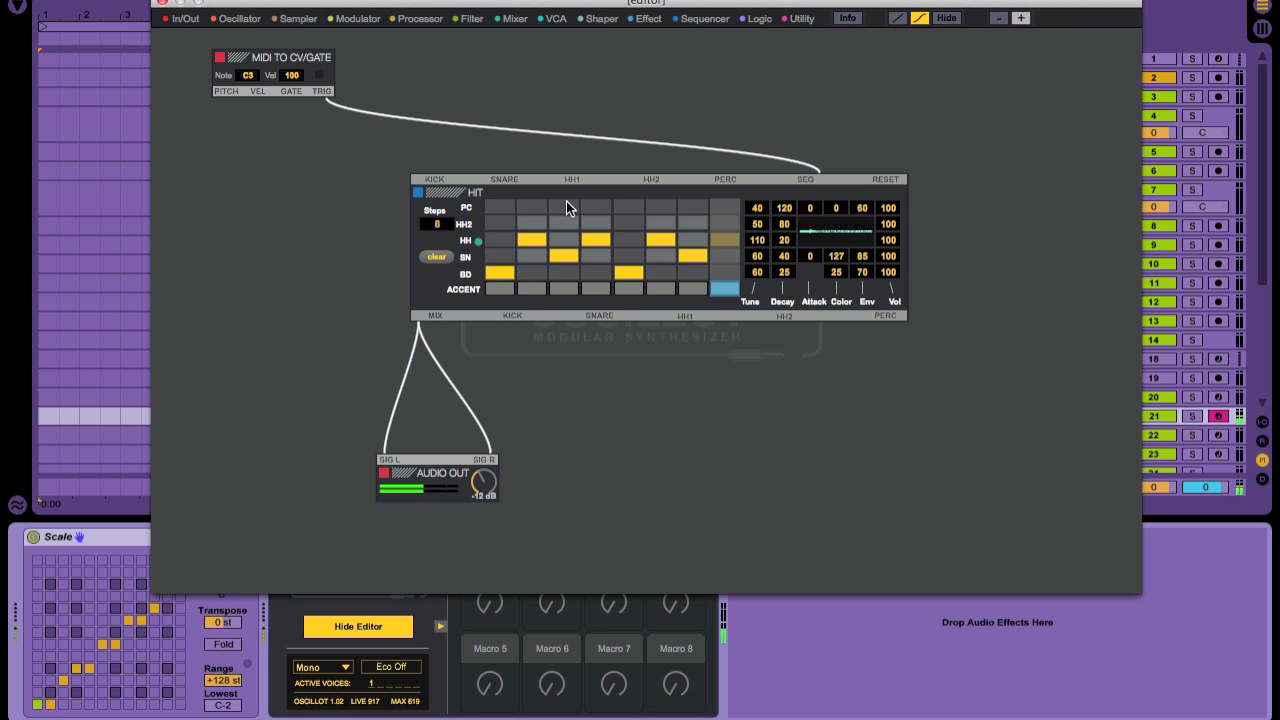
- Disconnect the cable from Hit's SEQ input and add a Clocker module placed above Hit
left_click(802, 176)
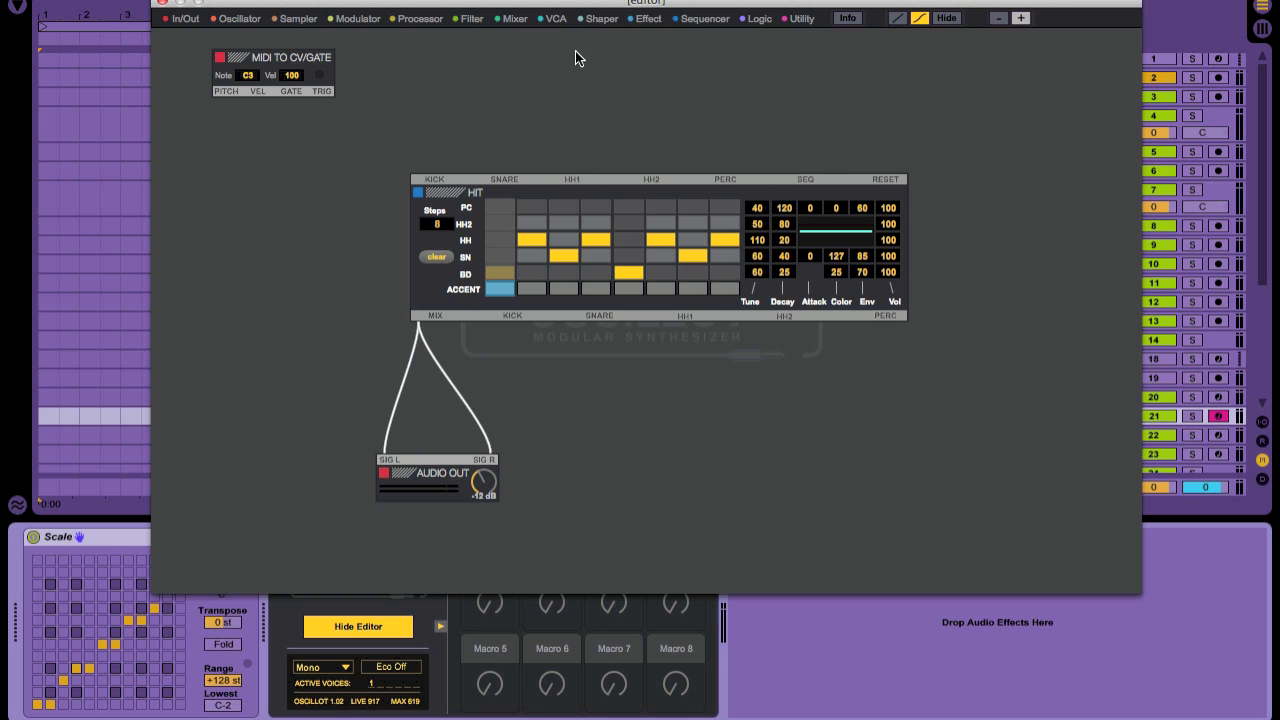
left_click(693, 15)
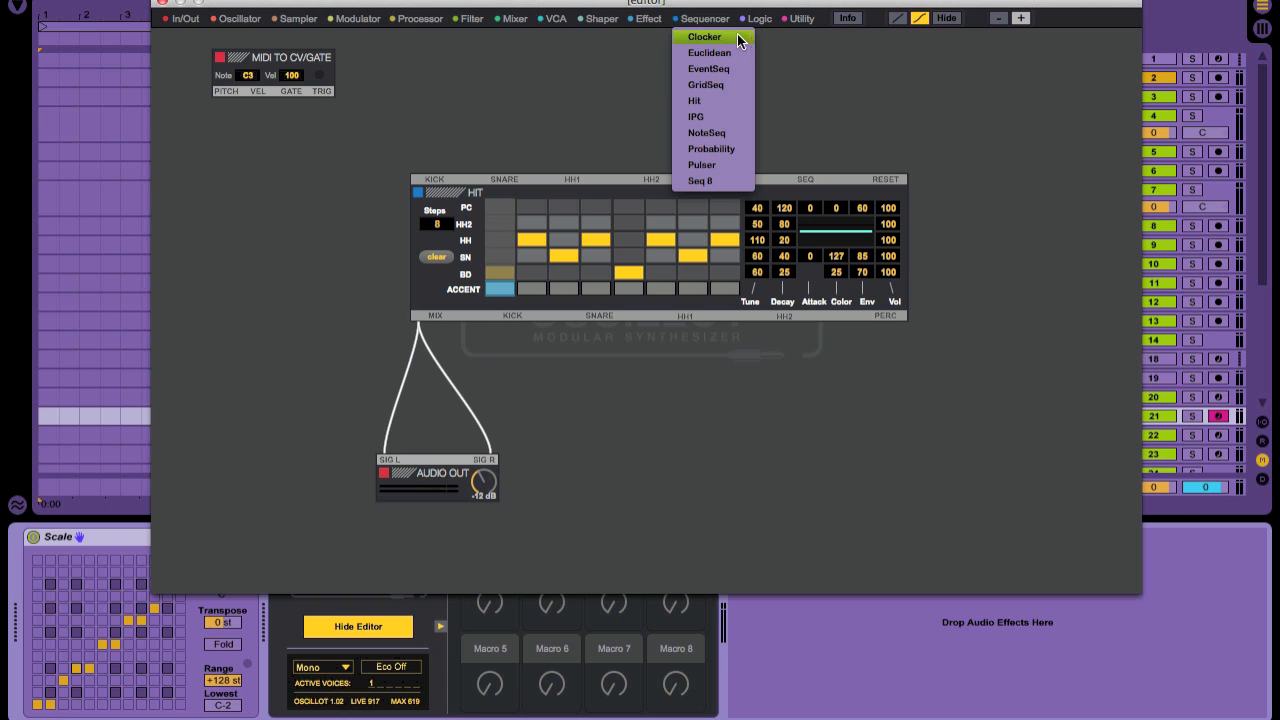
left_click(734, 38)
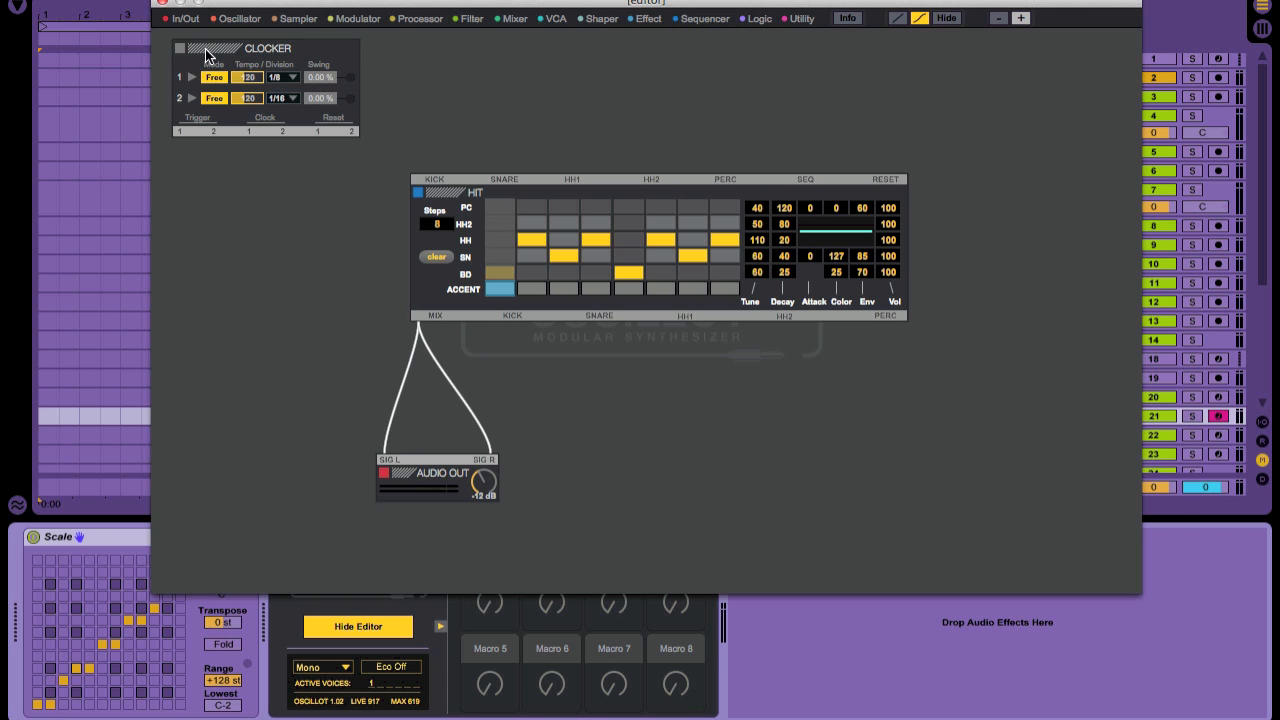
left_click_drag(280, 48, 494, 44)
- Delete the MIDI to CV/Gate module and disarm track 21
left_click(245, 68)
key("BackSpace")
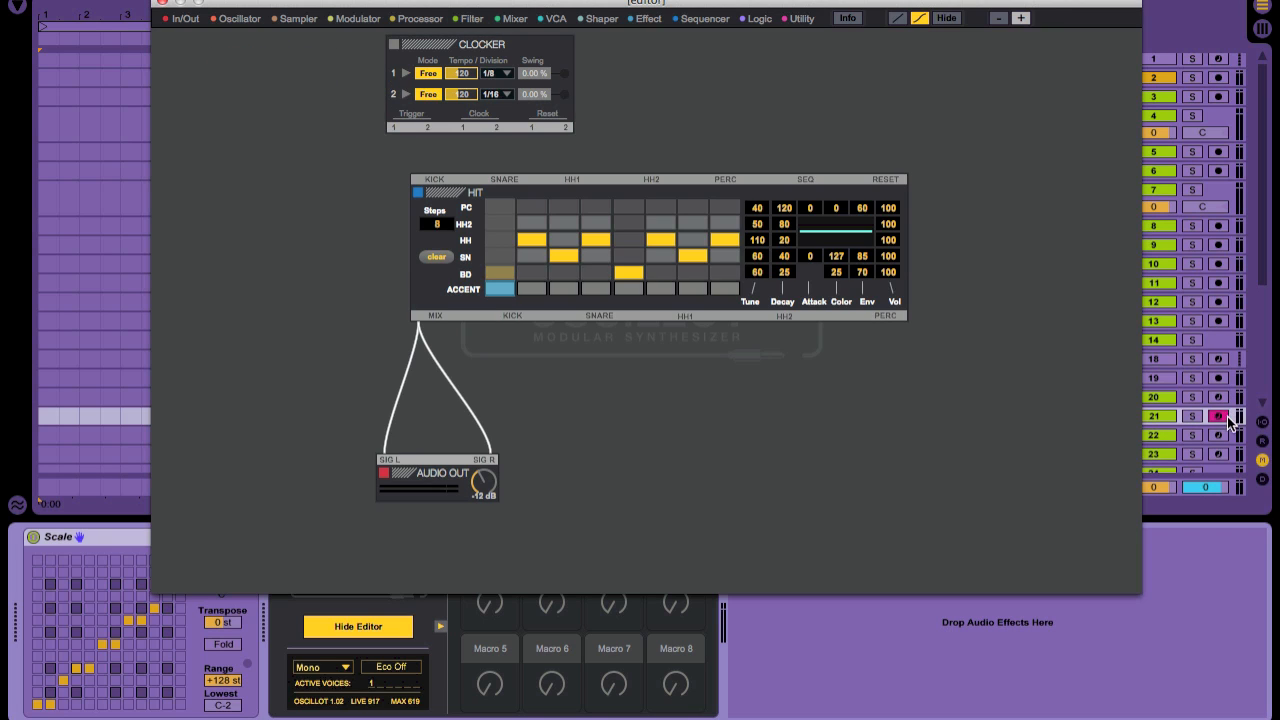
left_click(321, 164)
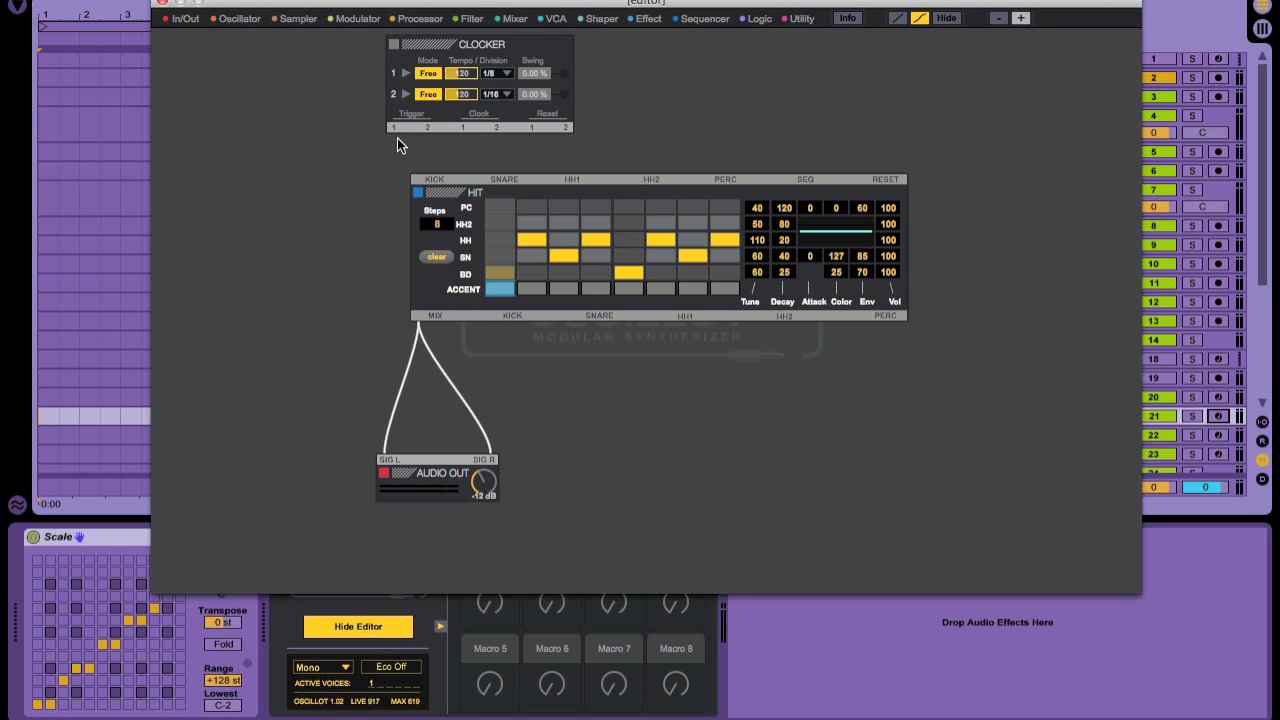
- Patch Clocker's Trigger 1 output into Hit's SEQ input and switch both clock modes to Sync
left_click_drag(392, 127, 806, 175)
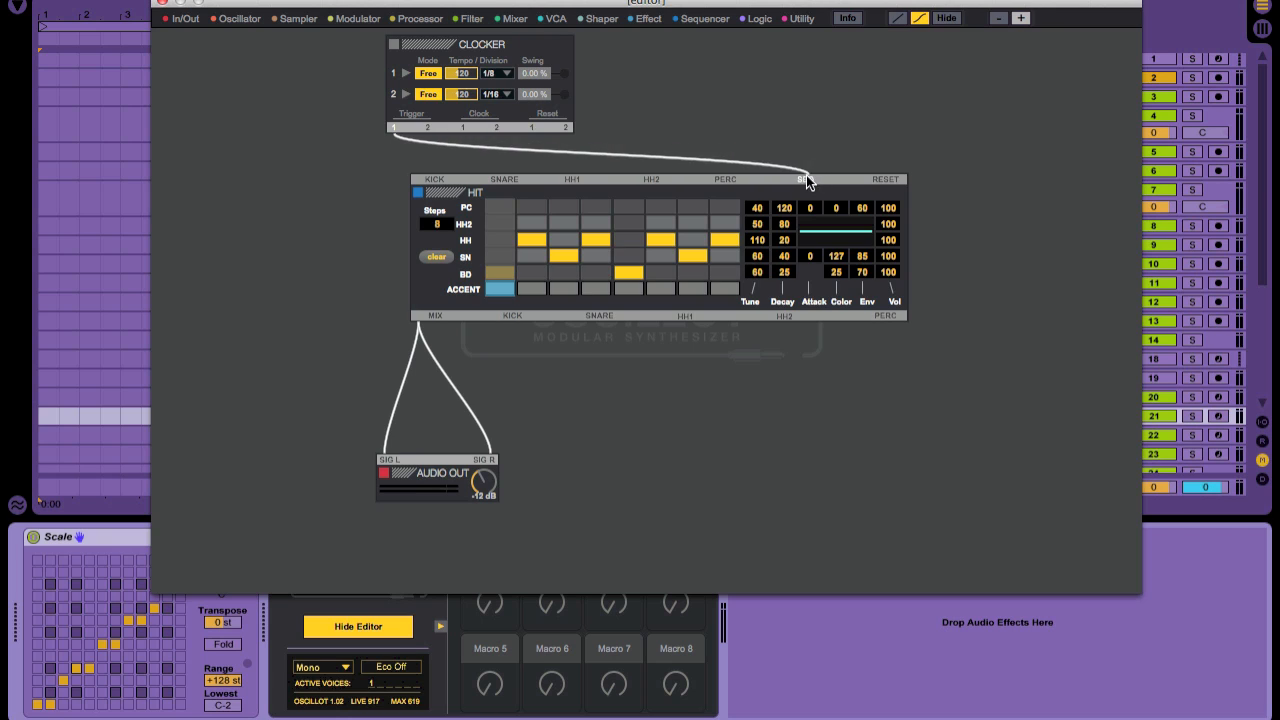
left_click(428, 73)
left_click(428, 94)
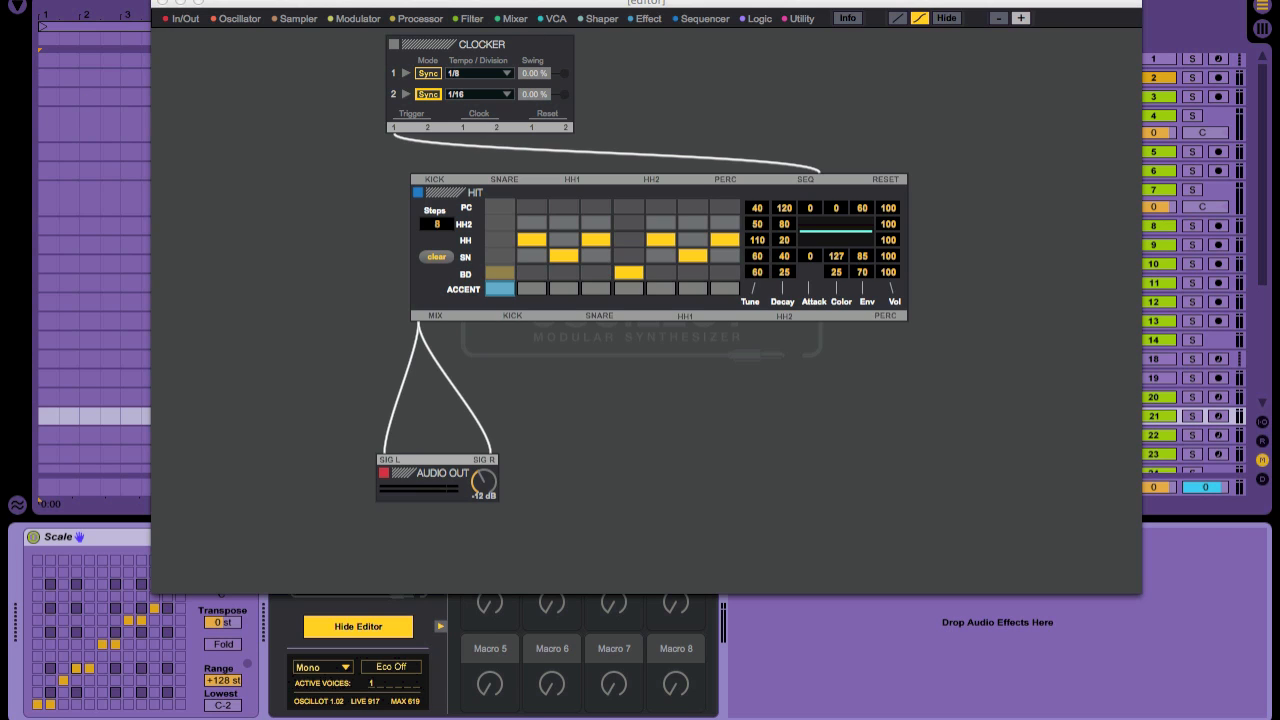
- Start, stop and restart the transport to audition the clocked drum pattern
key("space")
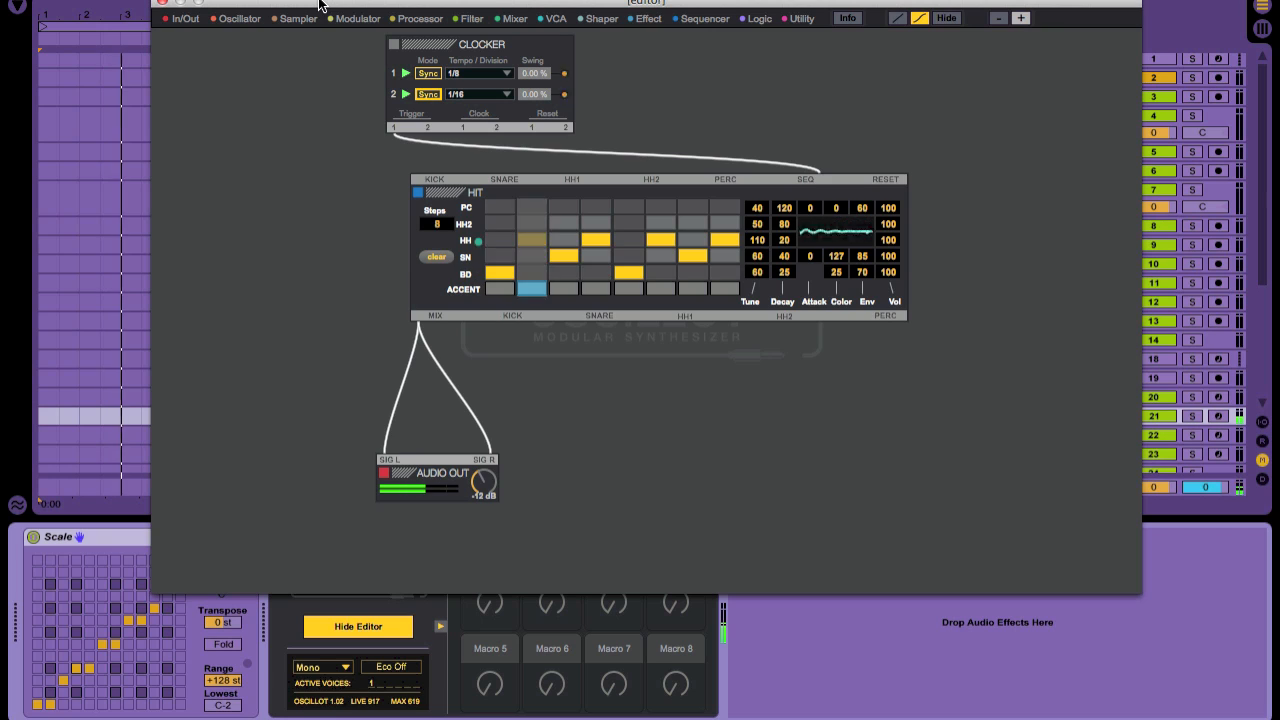
key("space")
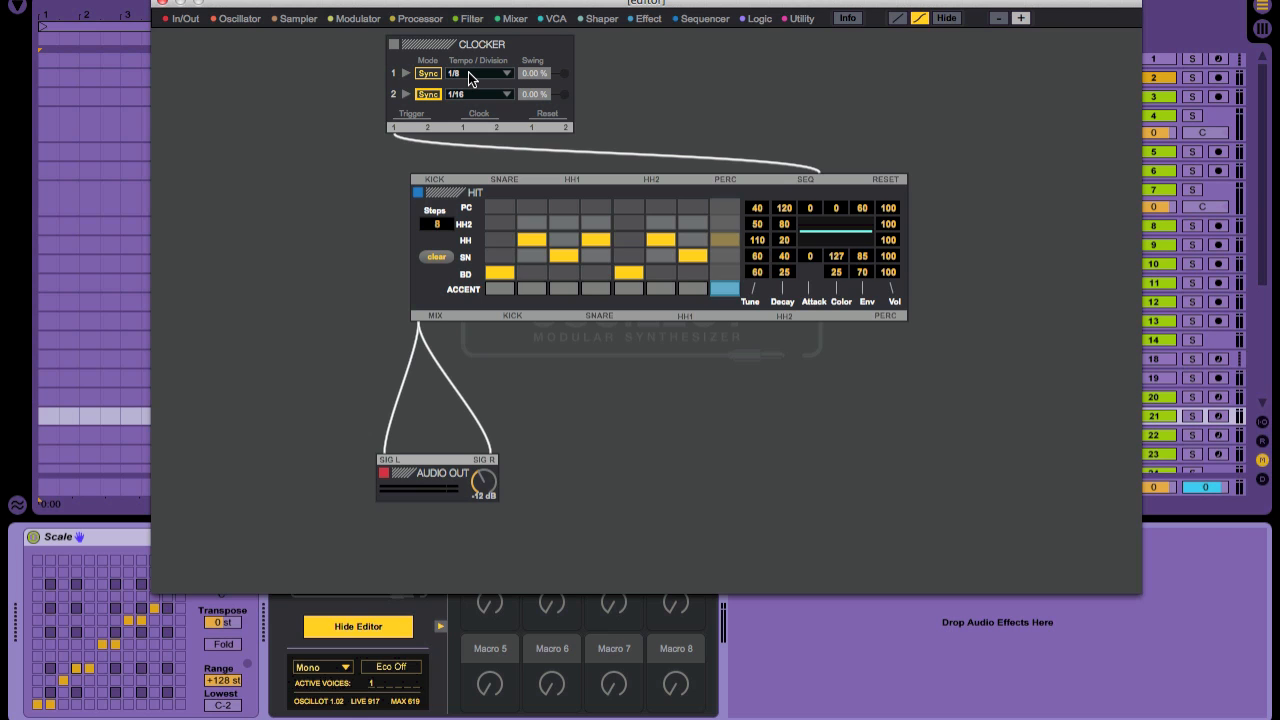
key("space")
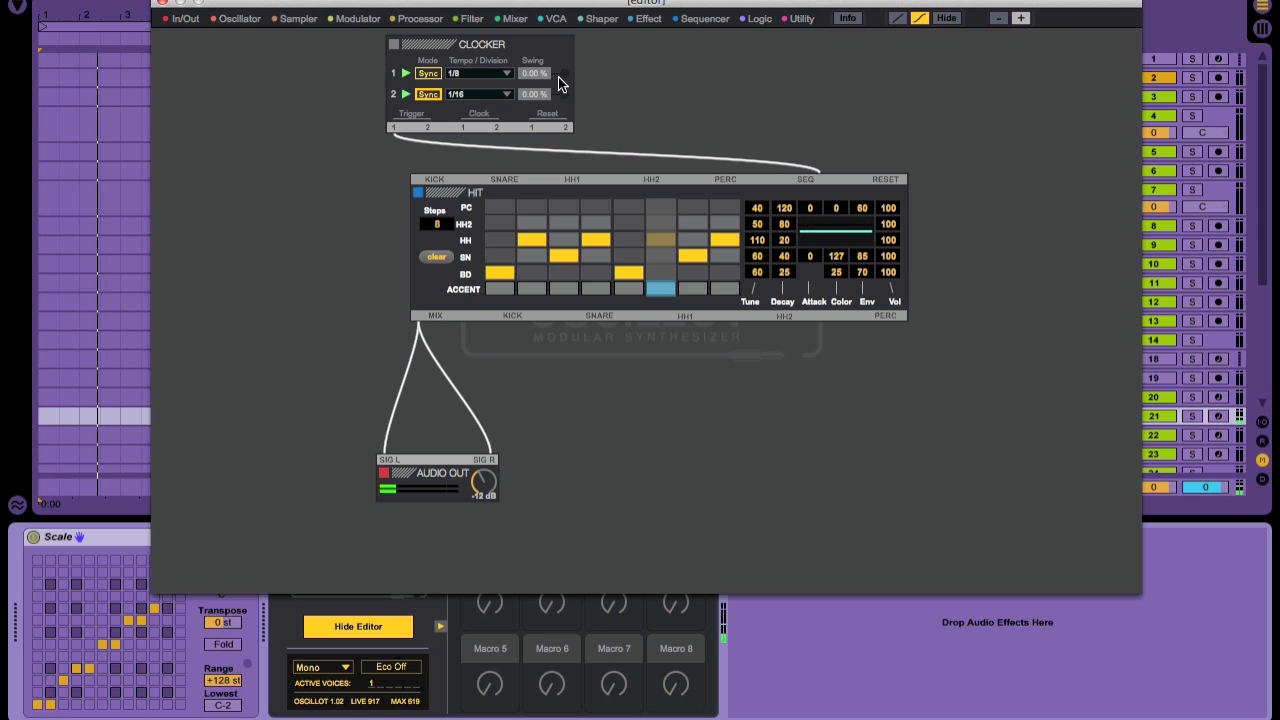
- Set the division of Clocker's clock 1 to 1/16
left_click(471, 74)
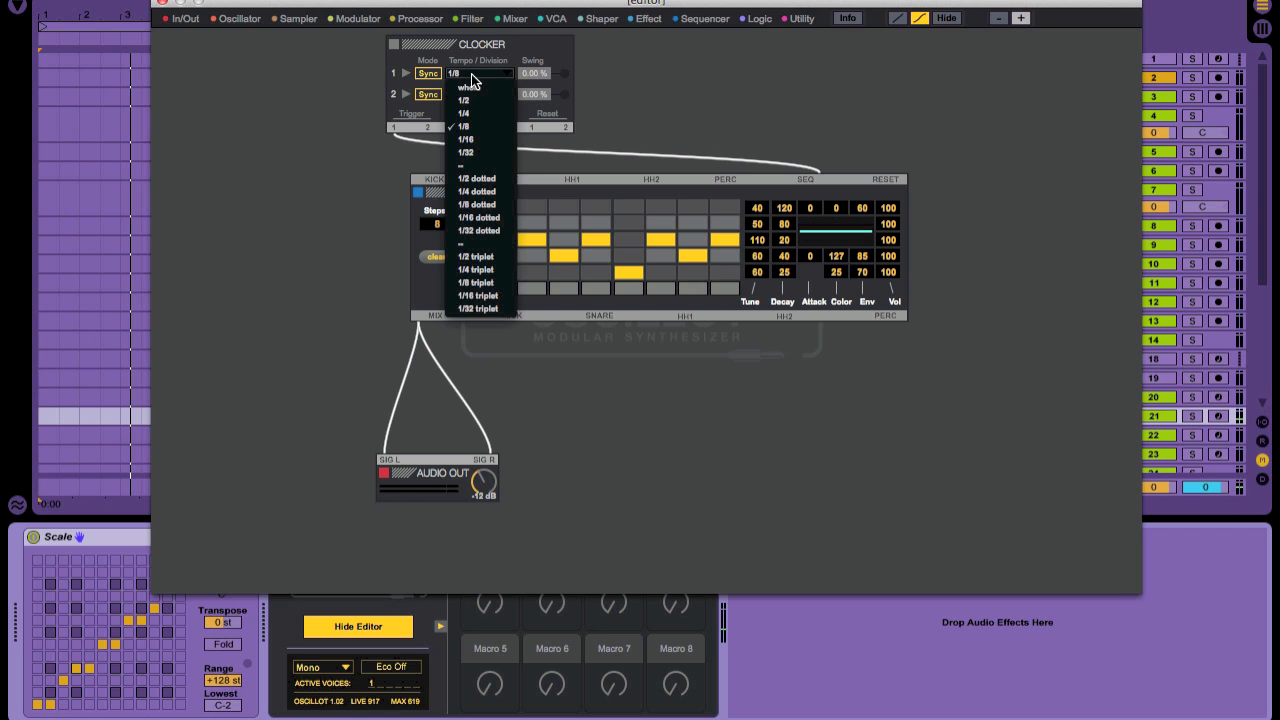
left_click(475, 142)
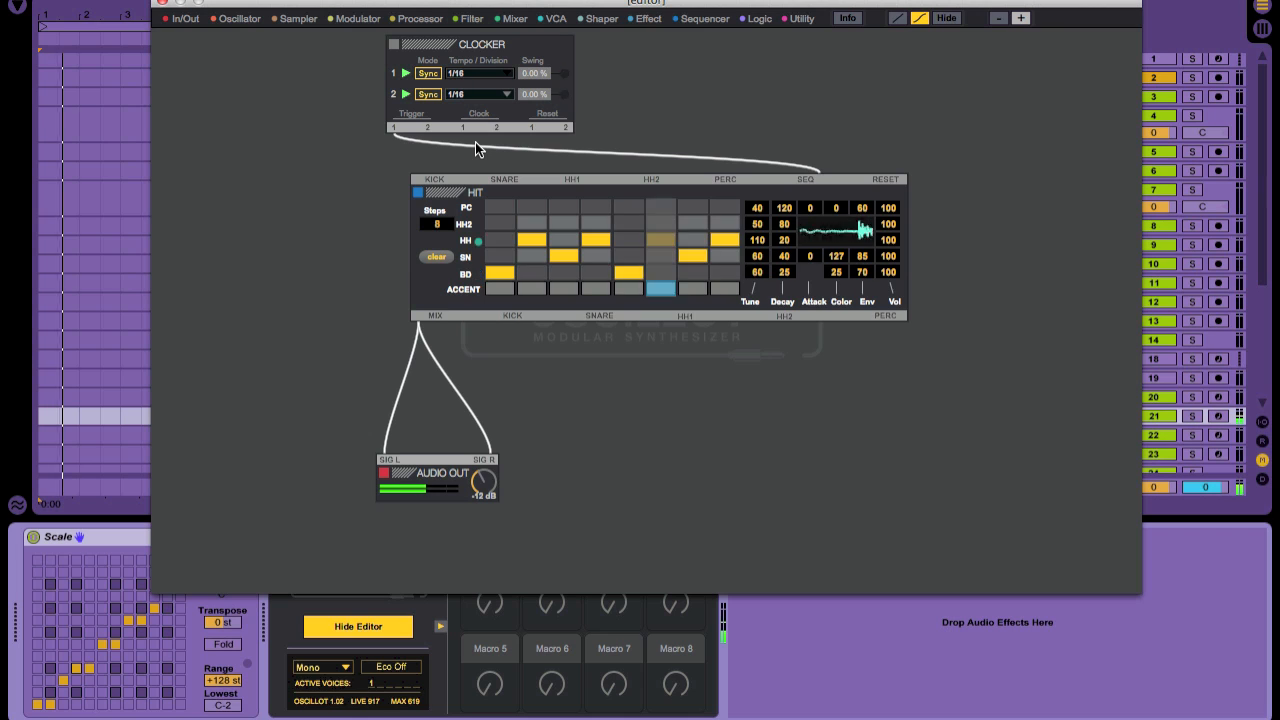
- Set clock 1's division to 1/4 and unplug Clocker's trigger cable from Hit's SEQ input
left_click(466, 72)
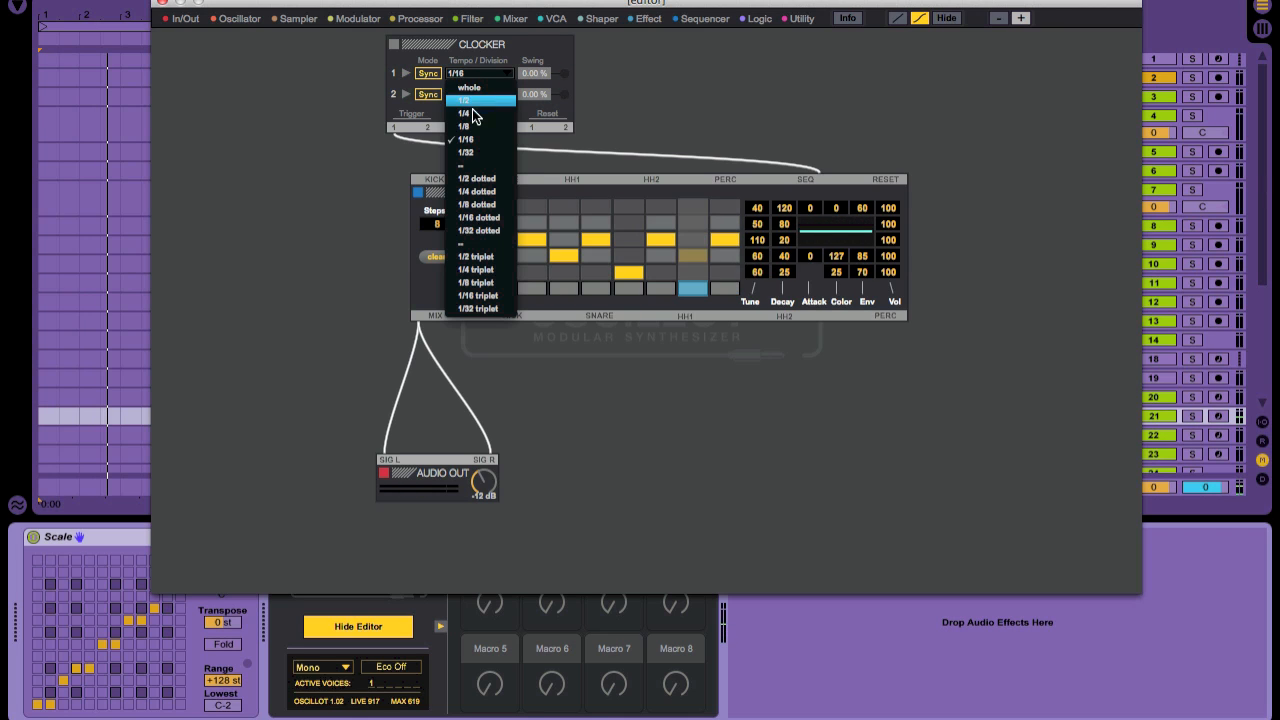
left_click(475, 113)
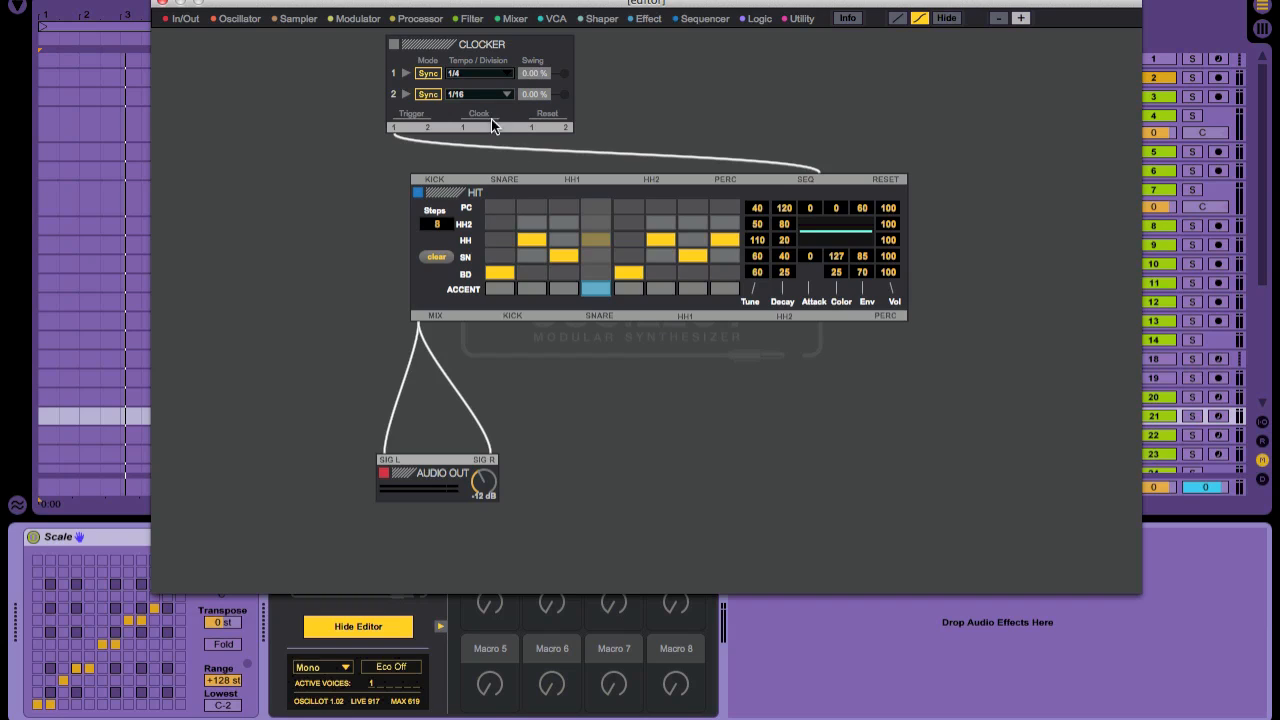
left_click(813, 176)
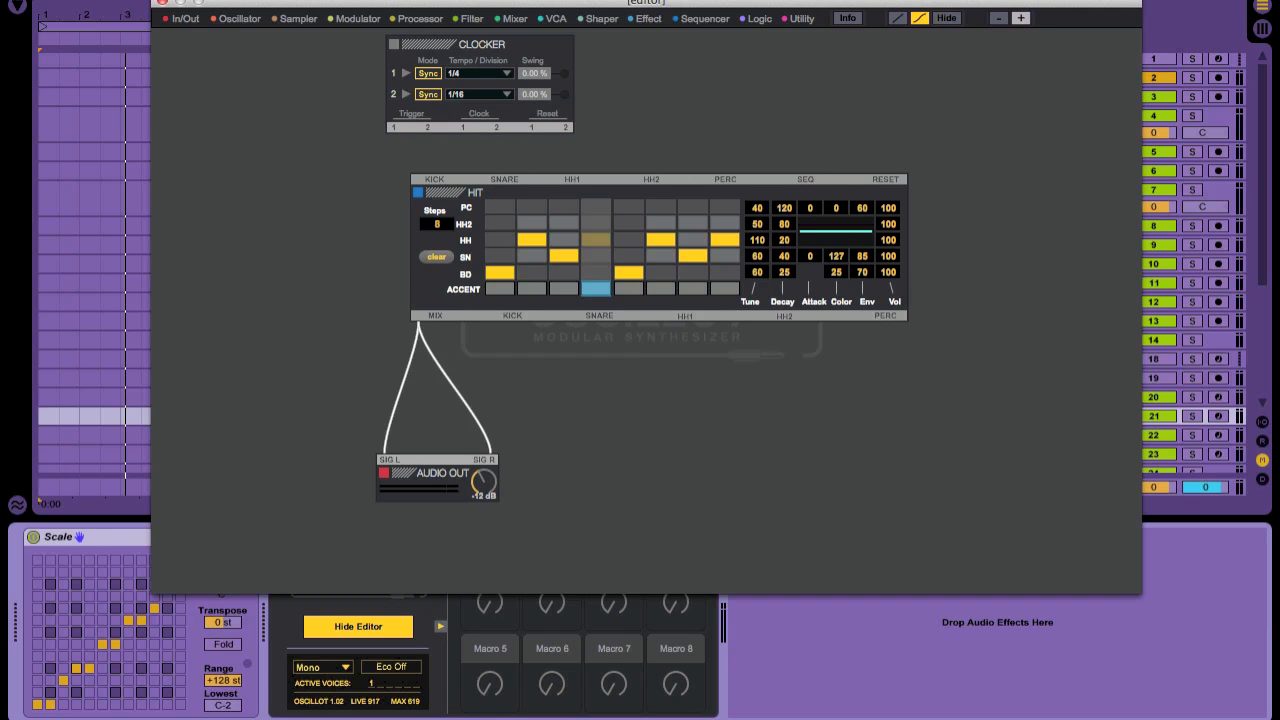
left_click_drag(432, 45, 430, 39)
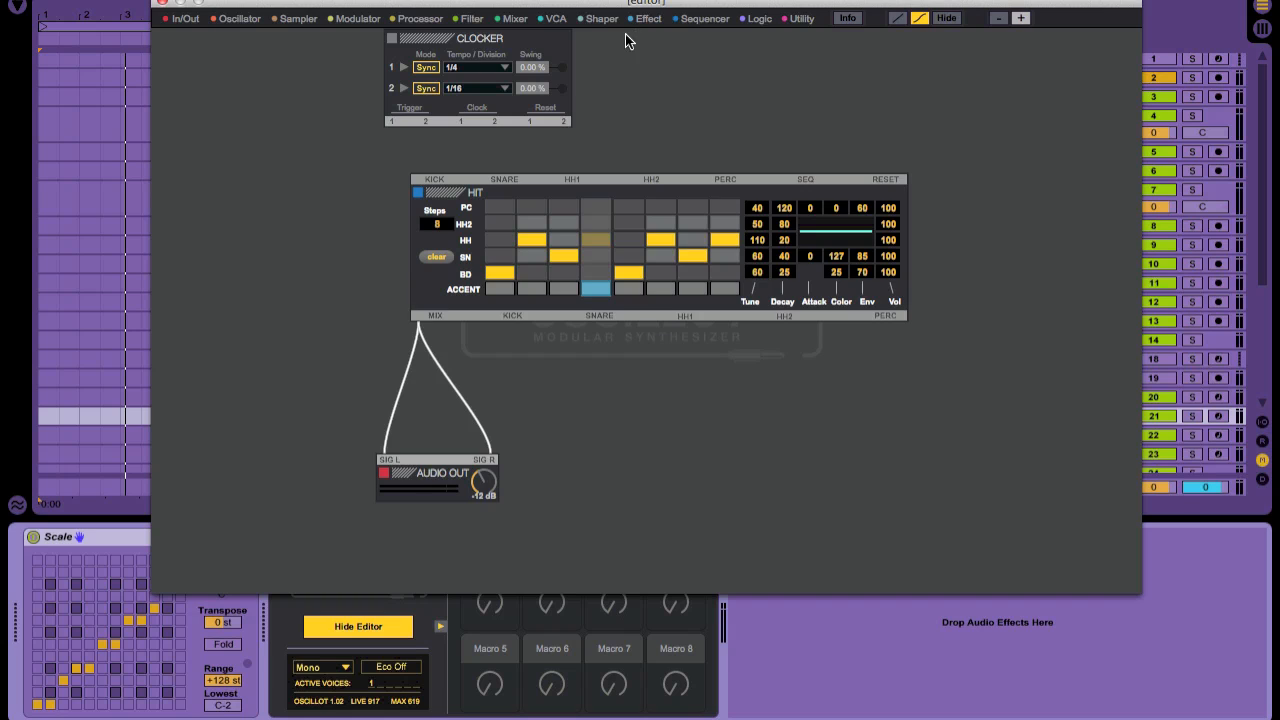
- Add a Probability module beside Clocker and switch it on
left_click(712, 20)
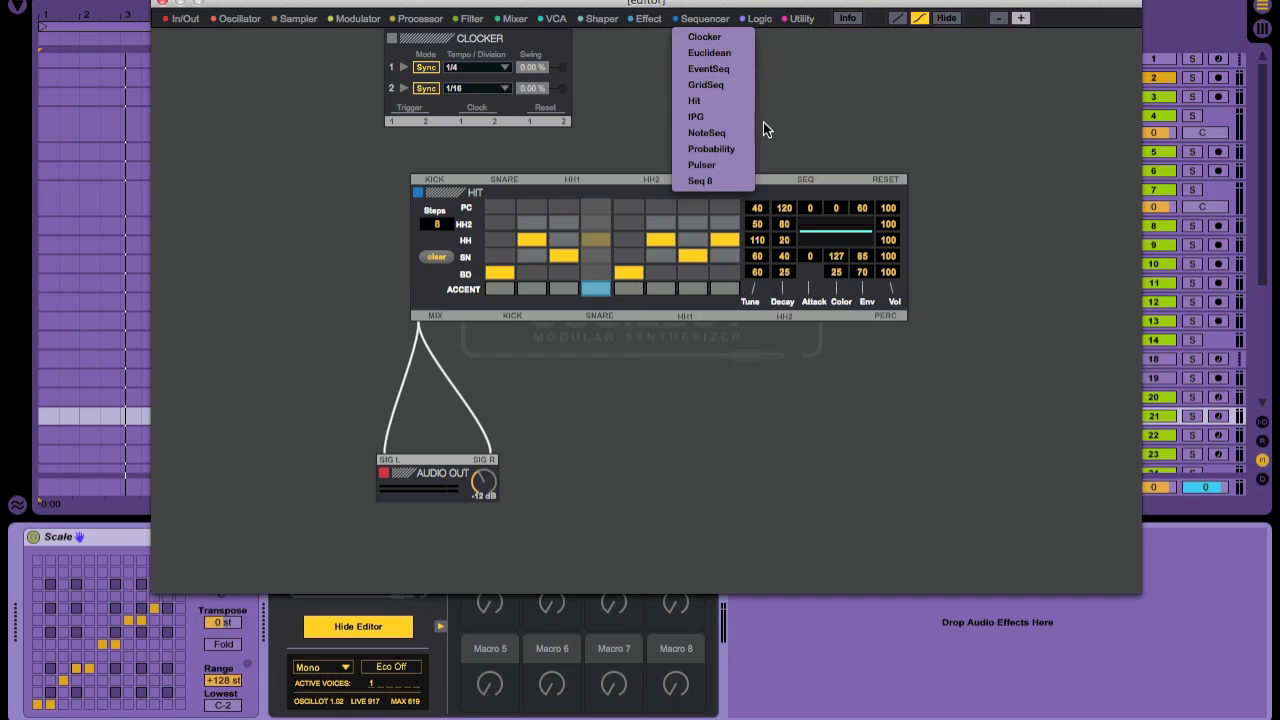
left_click(712, 148)
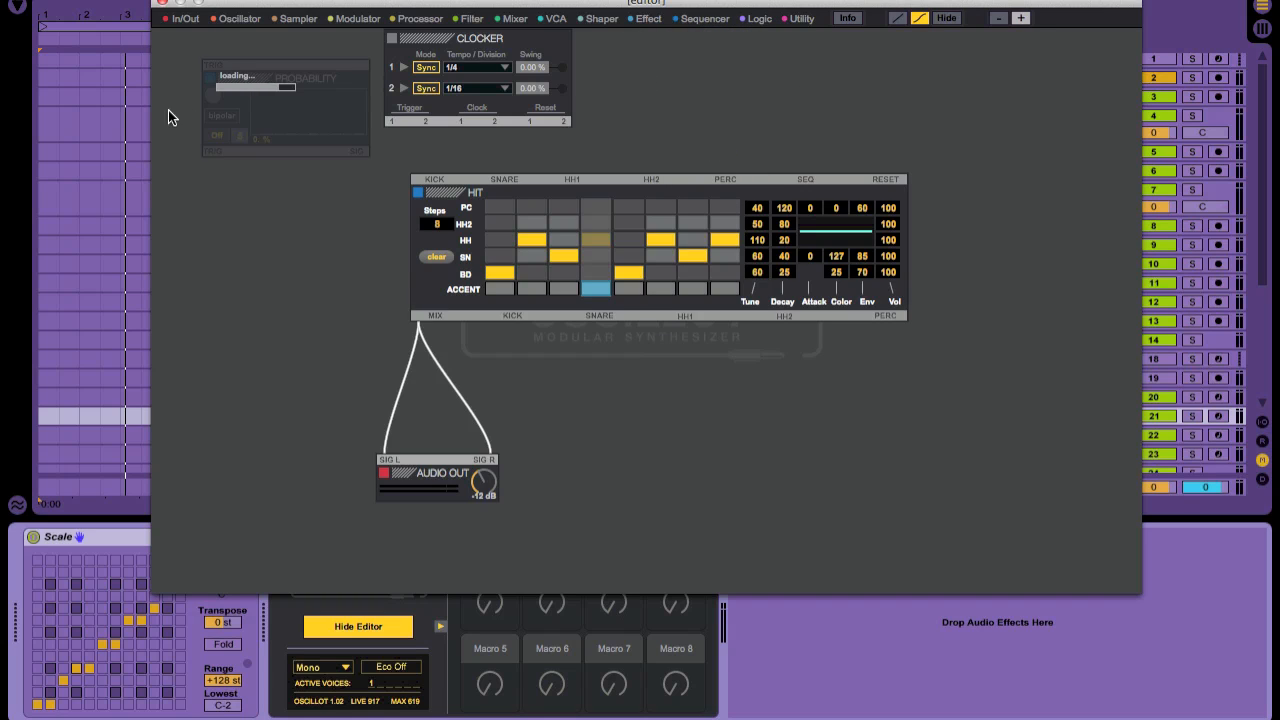
left_click_drag(236, 77, 654, 49)
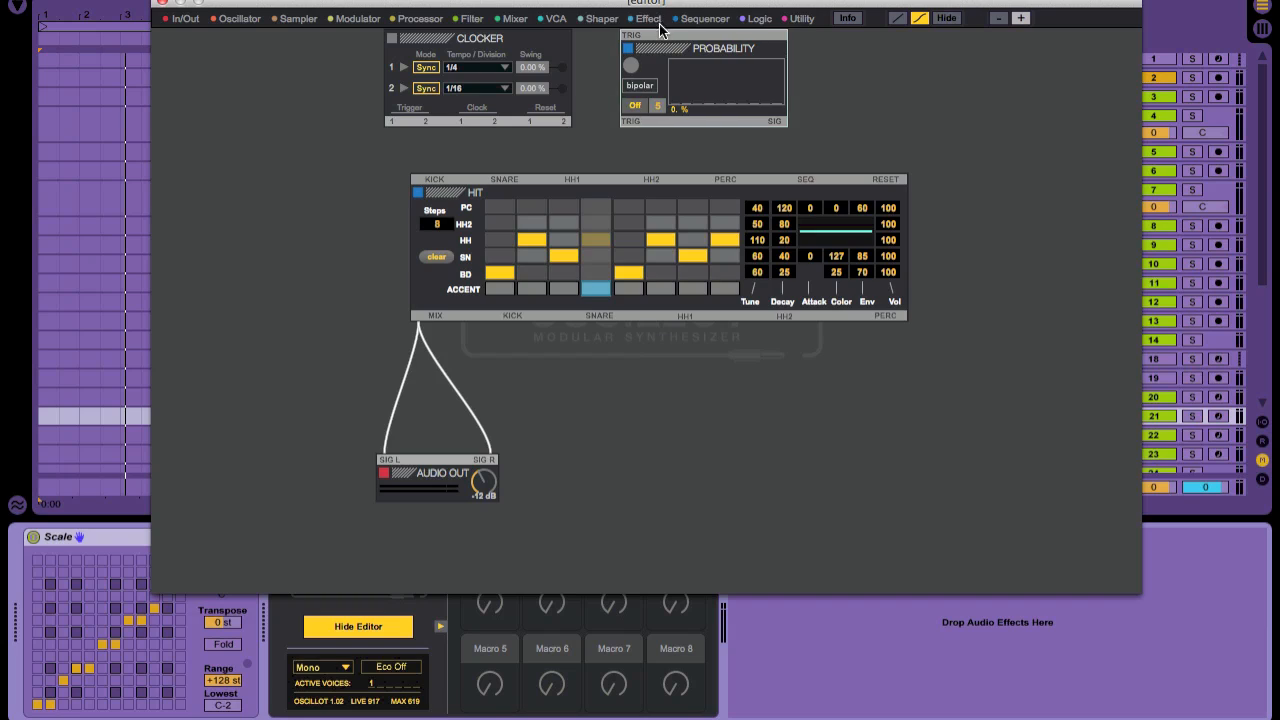
left_click(638, 106)
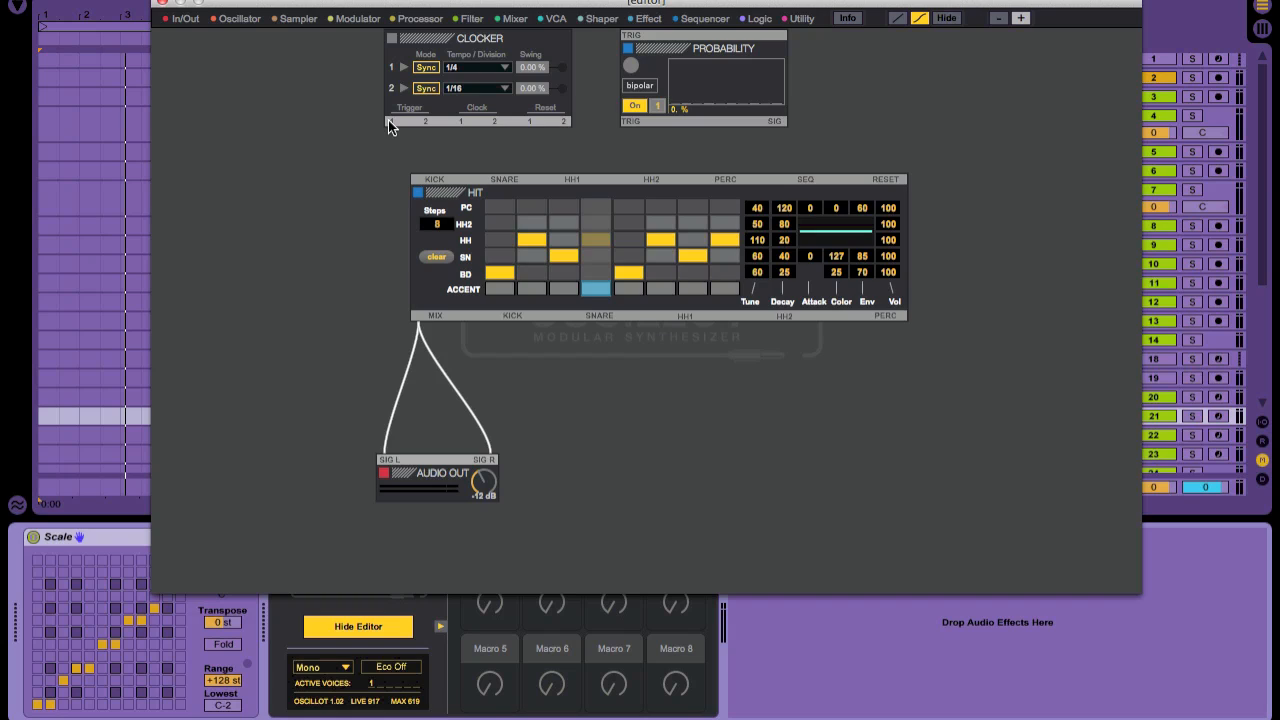
- Route Clocker's Trigger 1 output through Probability's TRIG connections into Hit's SEQ input, with clock 1 set to 1/8
left_click_drag(388, 120, 632, 37)
left_click_drag(631, 122, 806, 179)
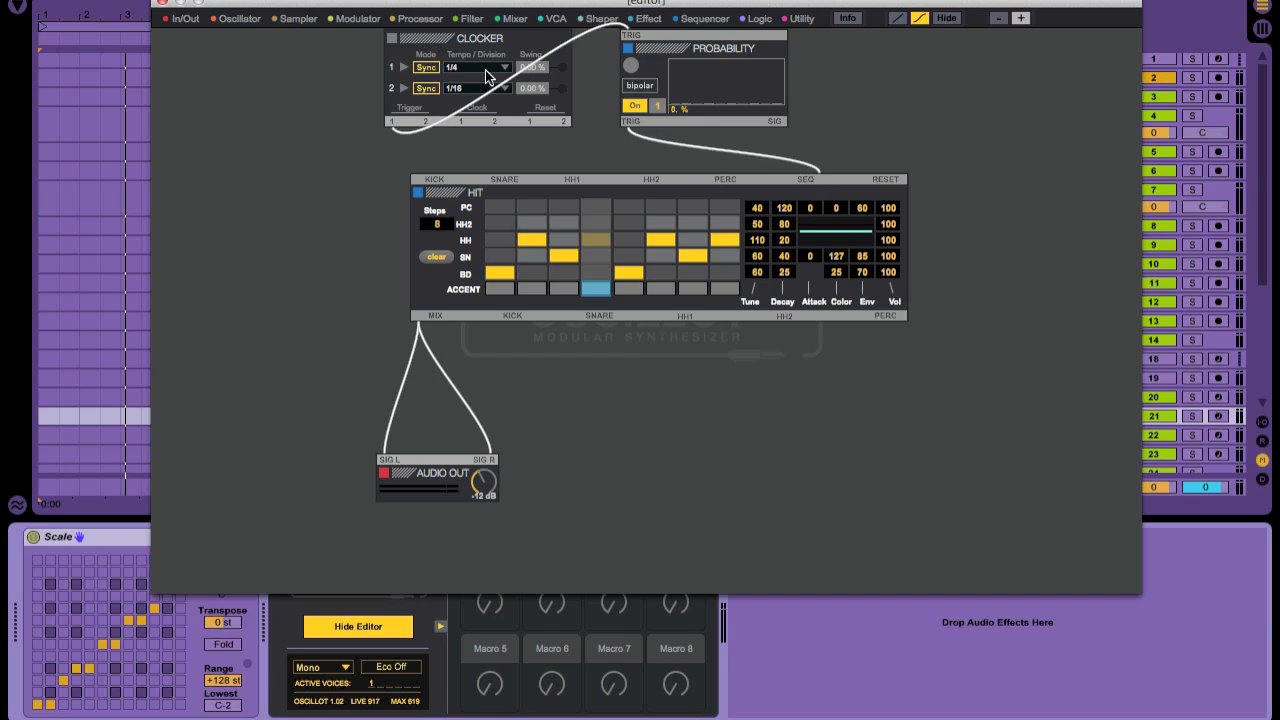
left_click(451, 64)
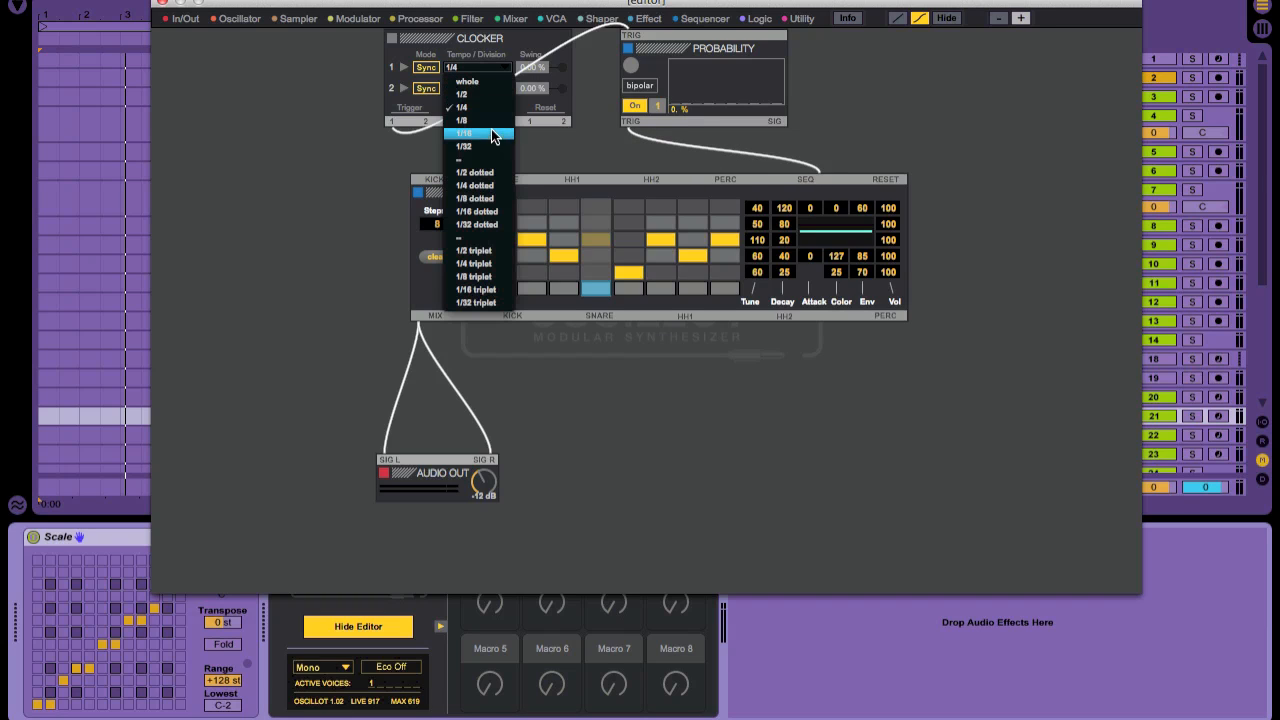
left_click(486, 122)
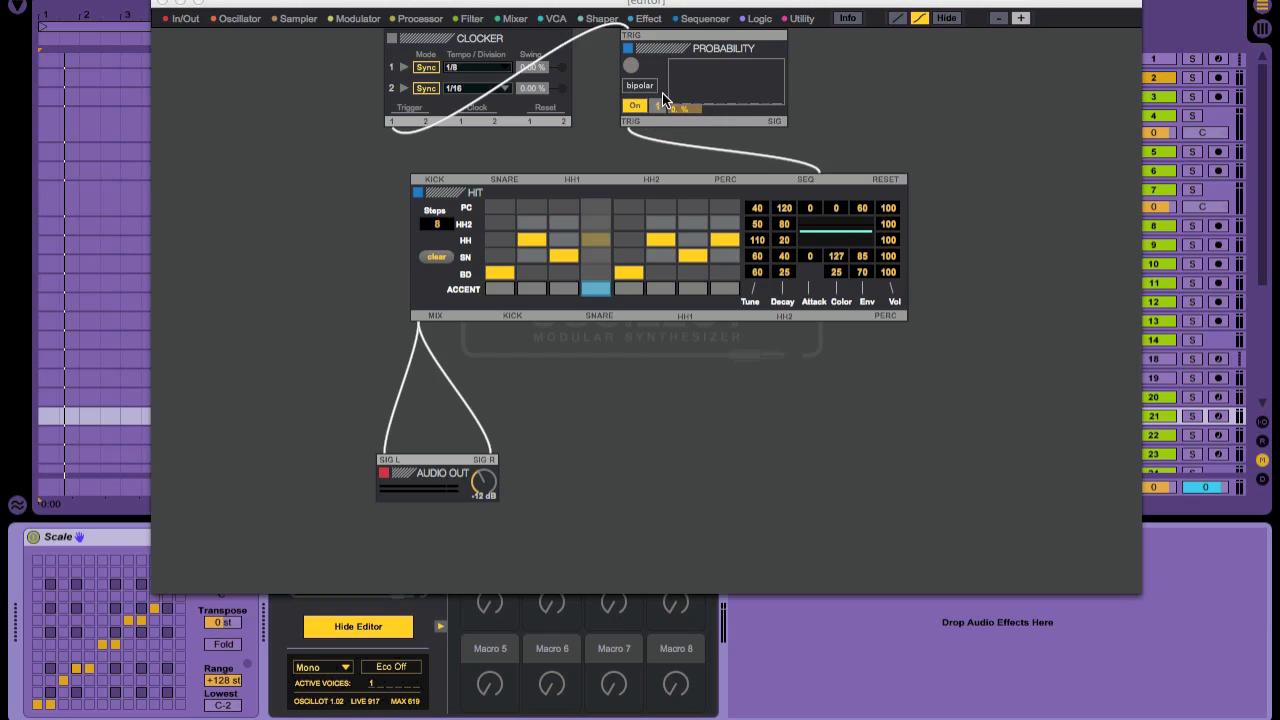
- Adjust the Probability module's settings and start the transport to audition the randomly triggered pattern
mouse_move(676, 101)
left_mouse_down()
mouse_move(751, 51)
mouse_move(776, 70)
mouse_move(675, 57)
left_mouse_up()
key("space")
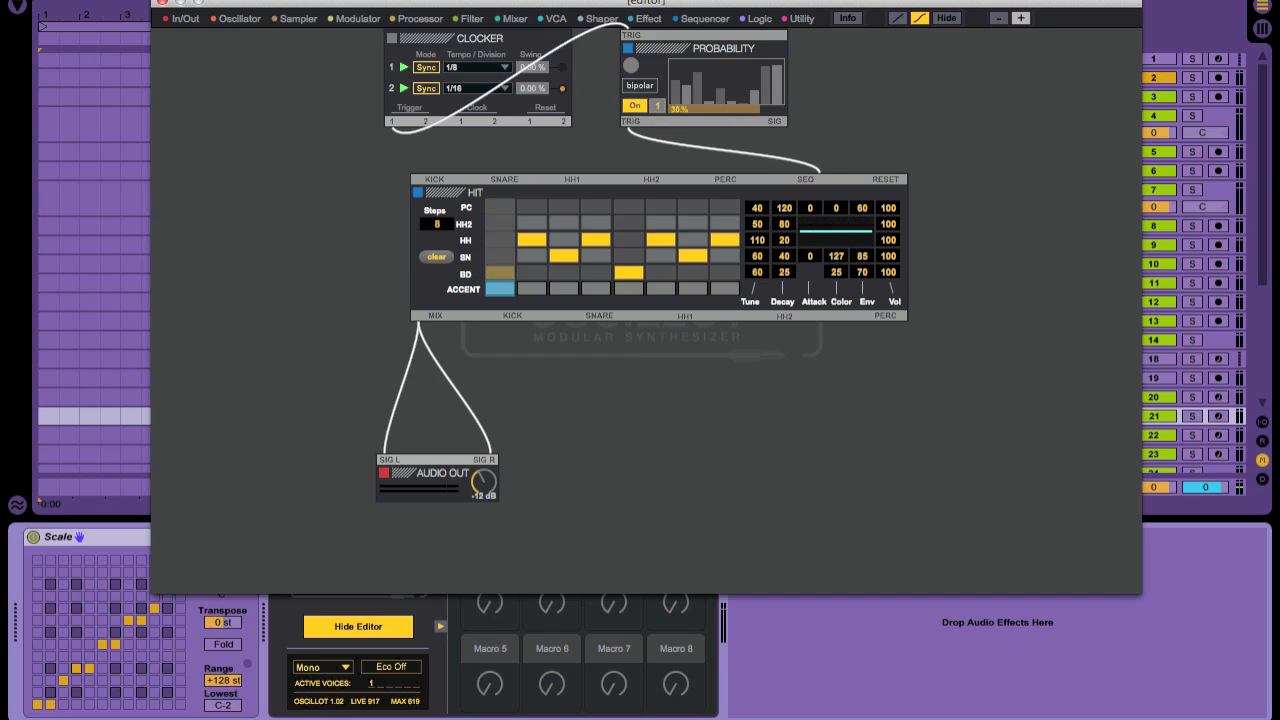
left_click(657, 107)
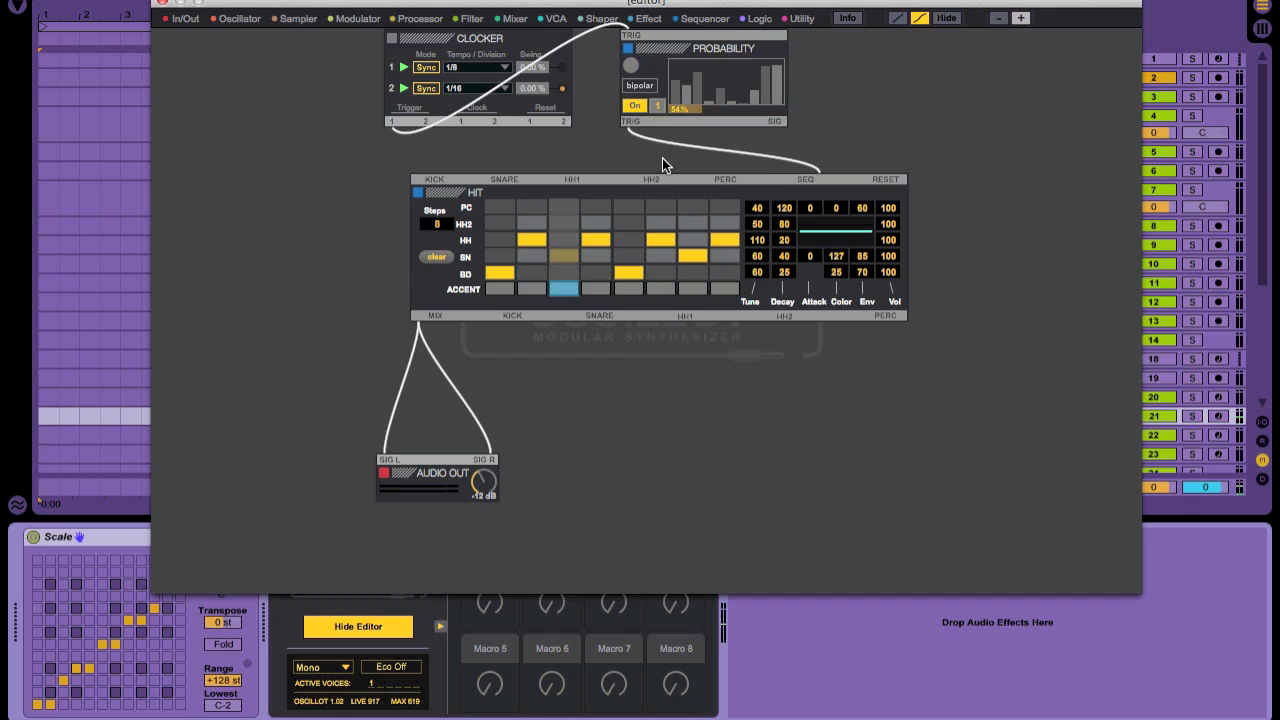
- Audition clock 1 at a 1/32 division, and settle on 1/16
left_click(473, 65)
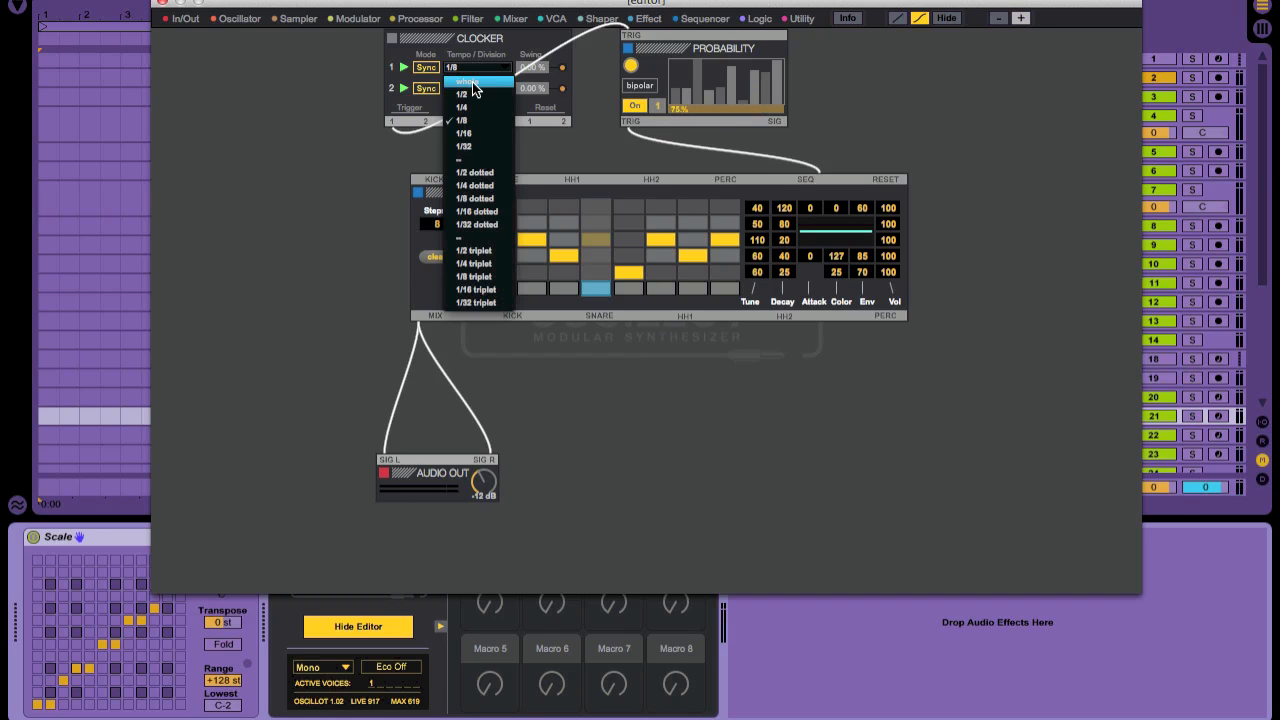
left_click(487, 143)
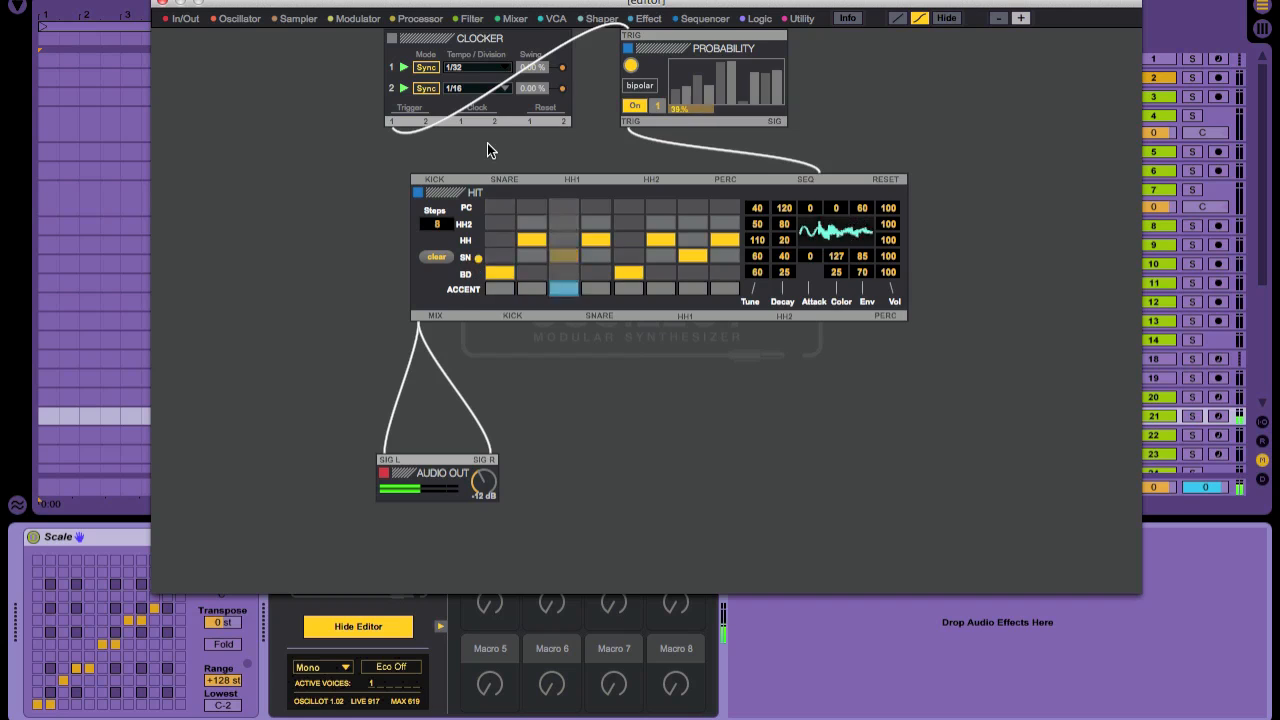
left_click(465, 65)
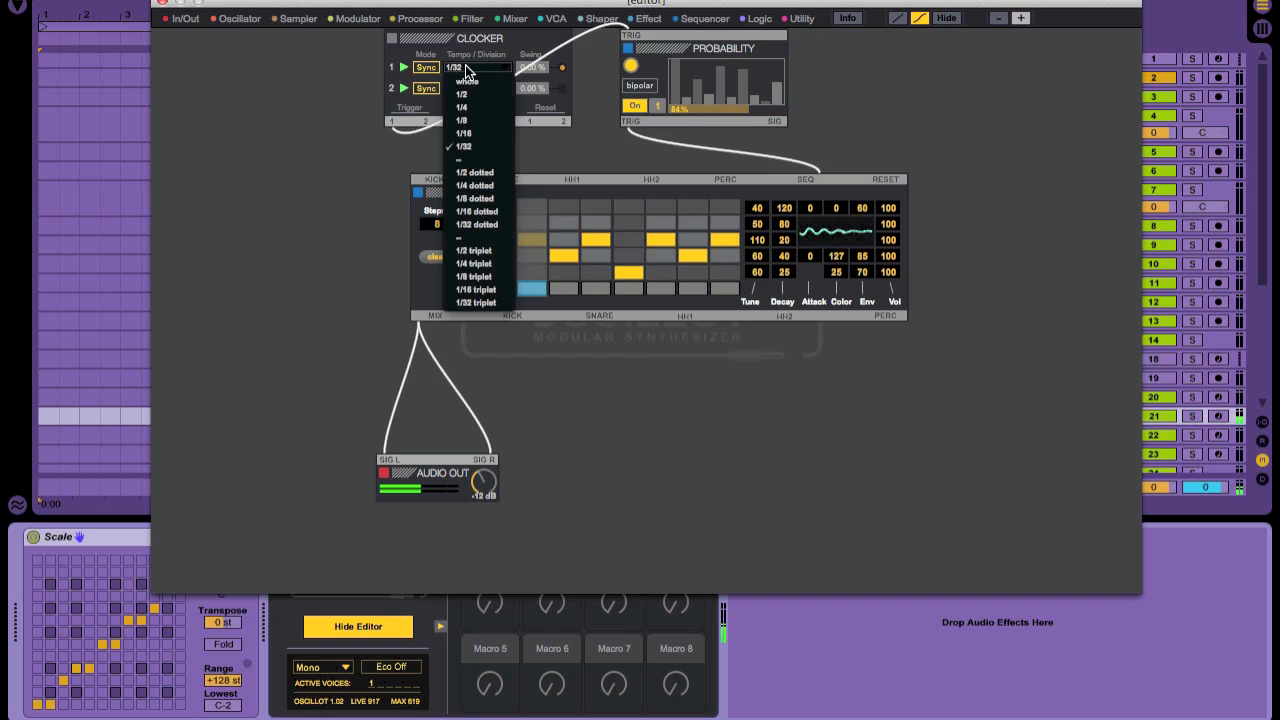
left_click(473, 127)
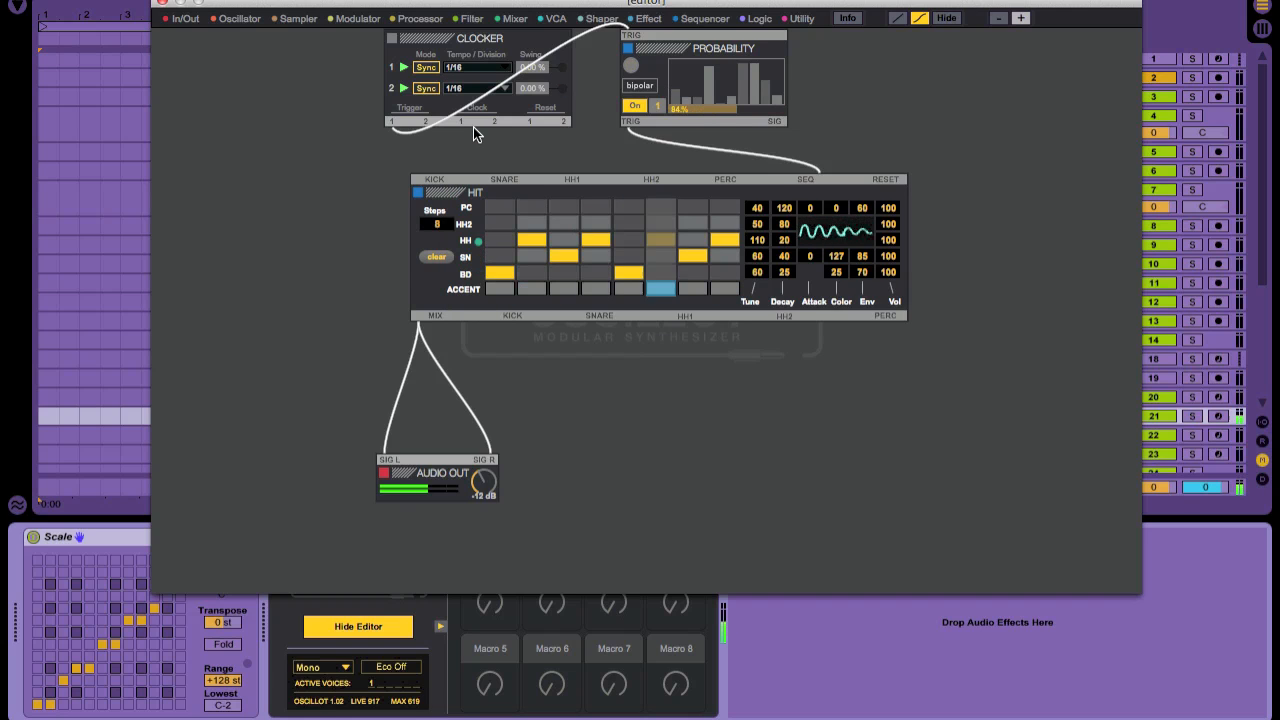
- Reroute Probability's TRIG output from Hit's SEQ input to its KICK input, moving Probability closer to Clocker
left_click(811, 177)
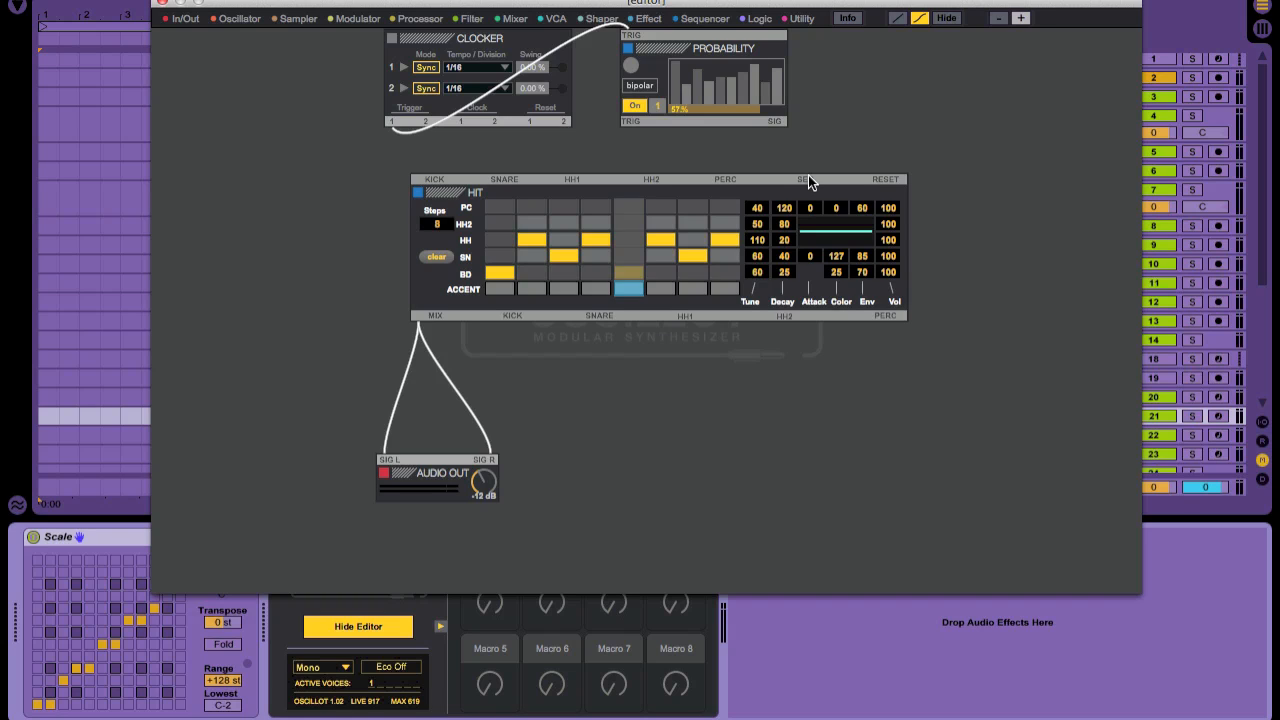
left_click_drag(664, 48, 622, 45)
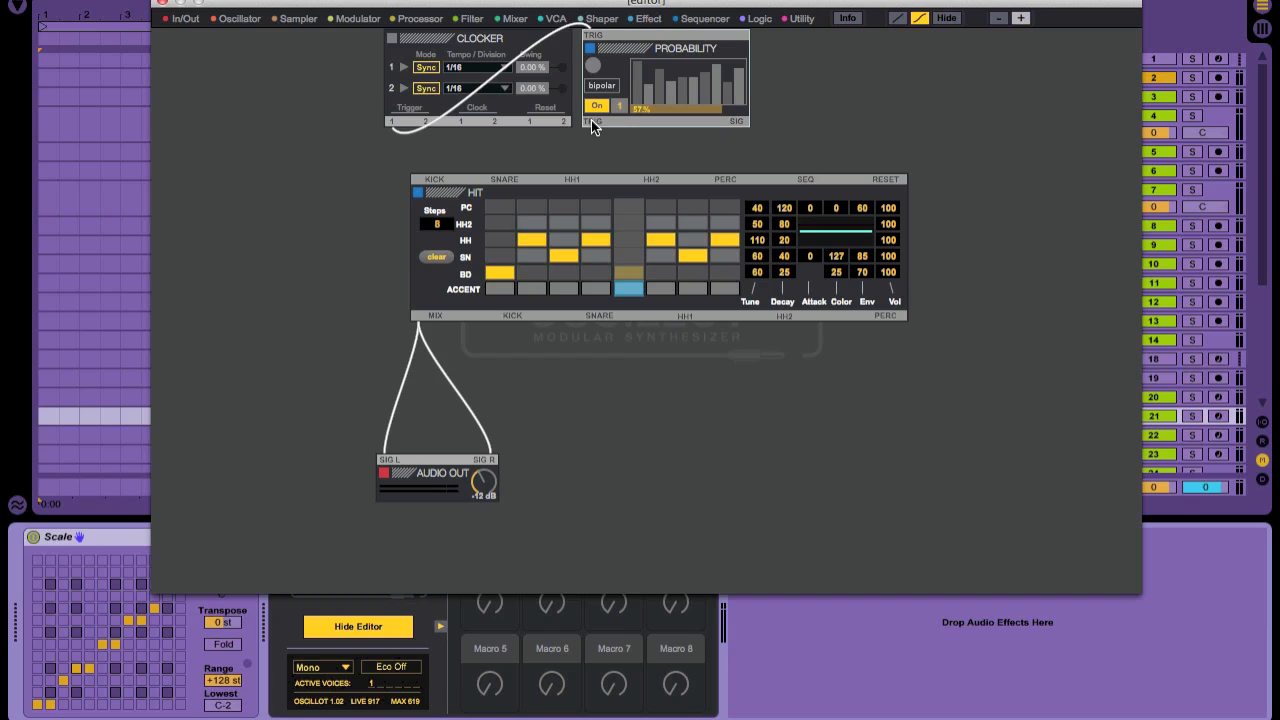
left_click_drag(587, 121, 436, 183)
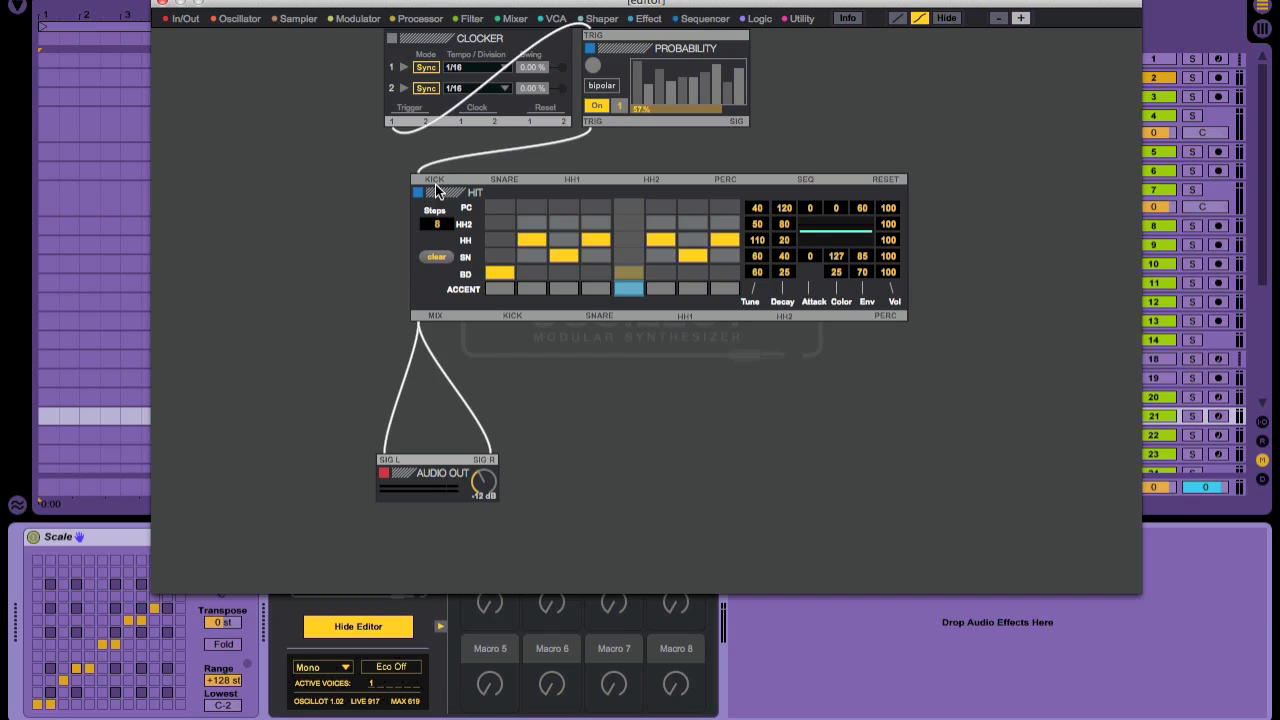
- Unplug Hit's MIX output from both Audio Out inputs and add a Mix 8 module below Hit
left_click(484, 457)
left_click(381, 464)
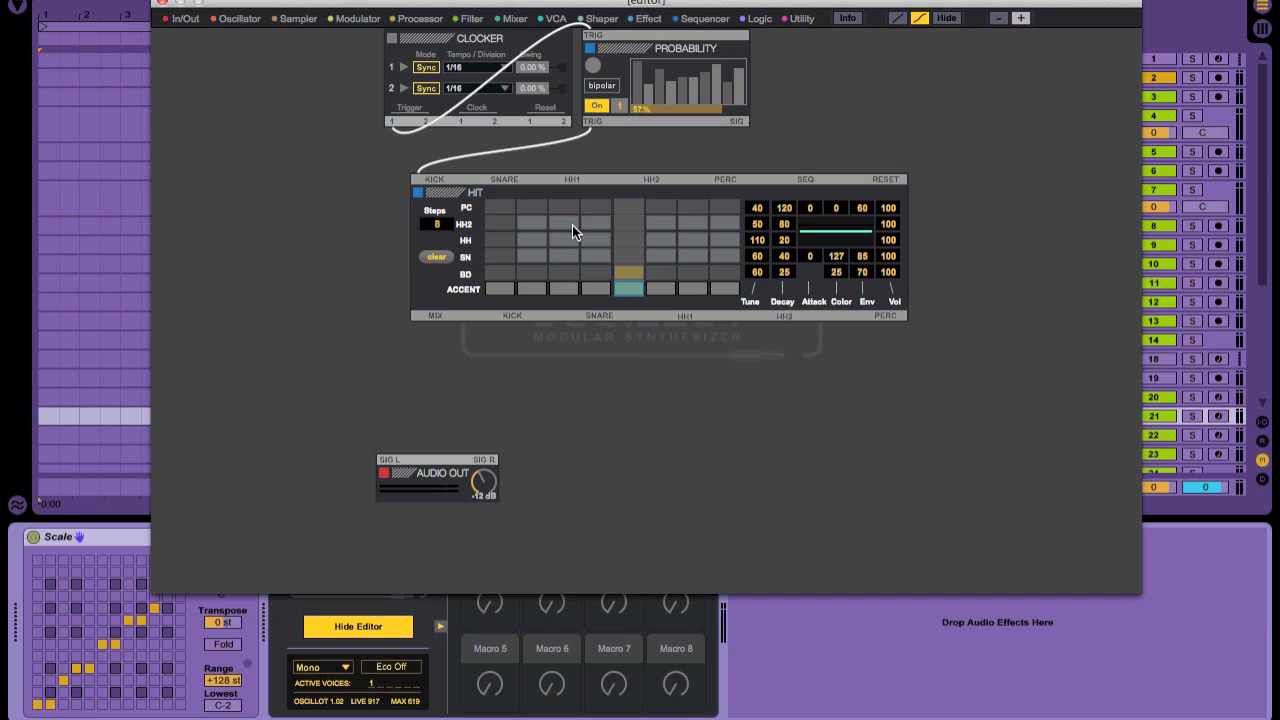
left_click(512, 19)
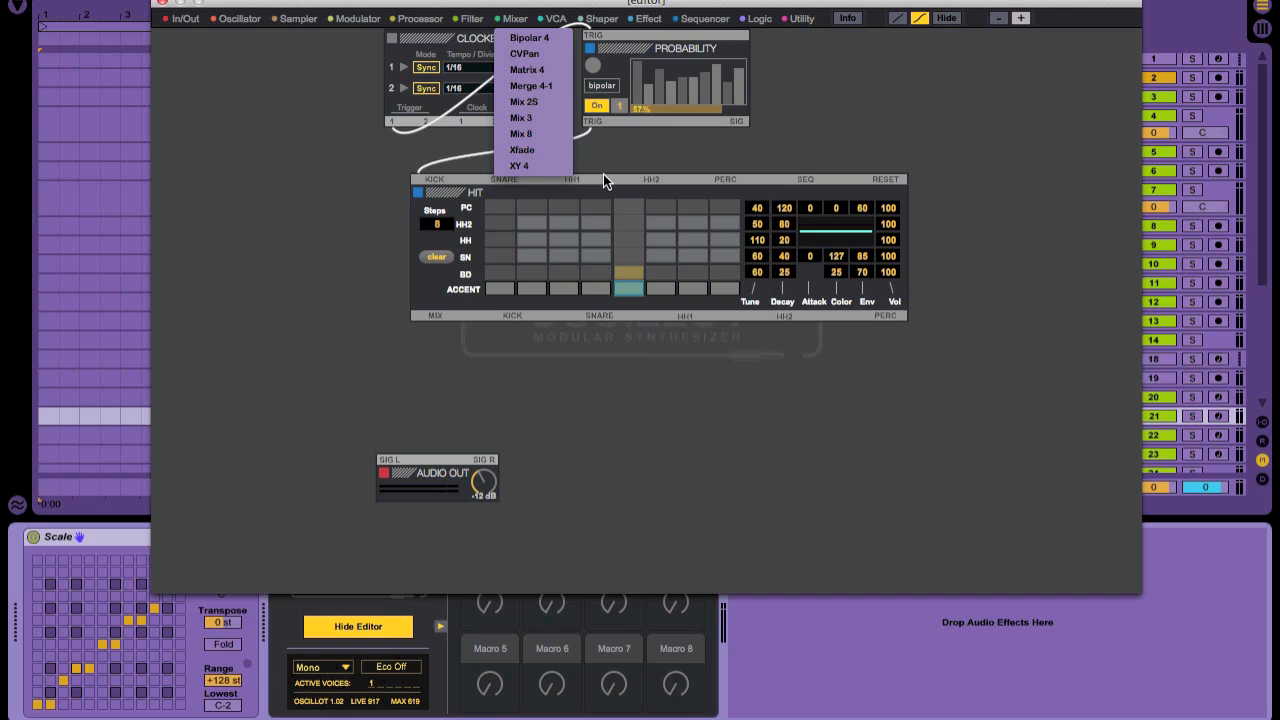
left_click(550, 133)
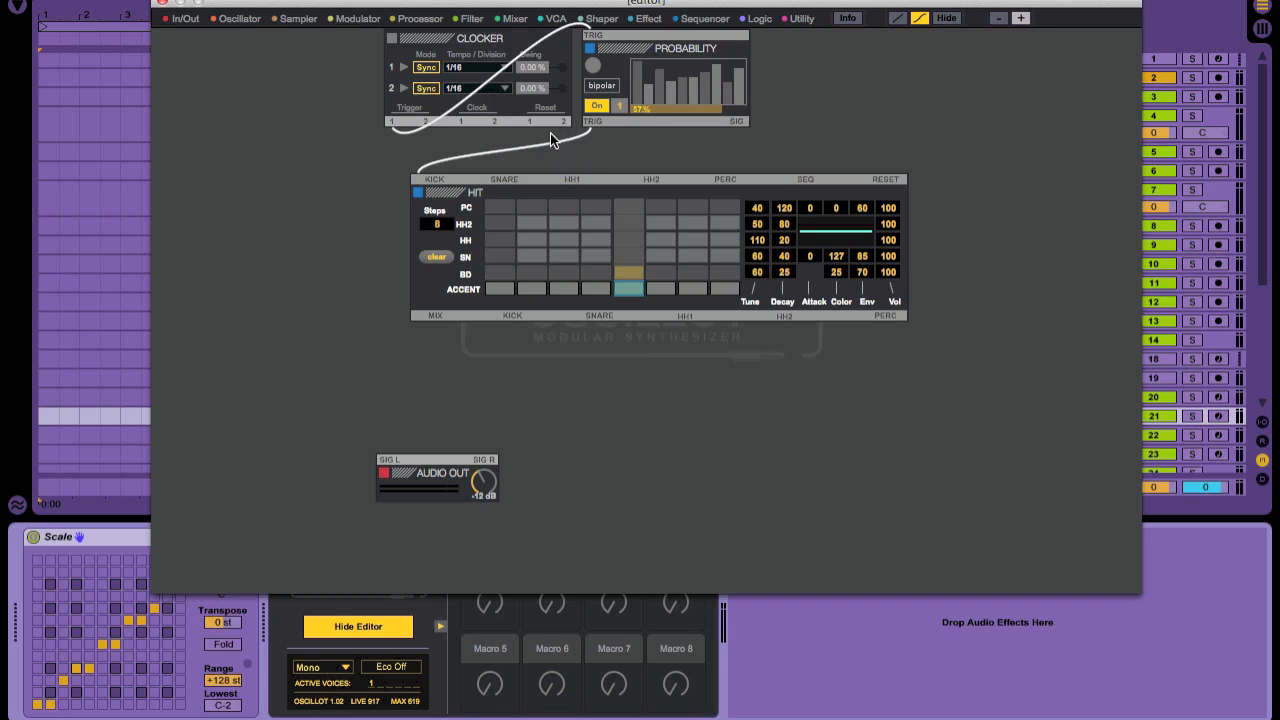
left_click_drag(211, 49, 329, 356)
- Patch Mix 8's SIG output into Audio Out's SIG L and SIG R inputs, with Audio Out placed beneath the mixer
left_click_drag(314, 430, 490, 458)
left_click_drag(401, 470, 293, 479)
left_click_drag(316, 430, 283, 469)
left_click(327, 356)
left_click_drag(327, 356, 326, 364)
- Patch Hit's KICK, SNARE and HH1 outputs into Mix 8's S1, S2 and S3 inputs
left_click_drag(518, 313, 299, 349)
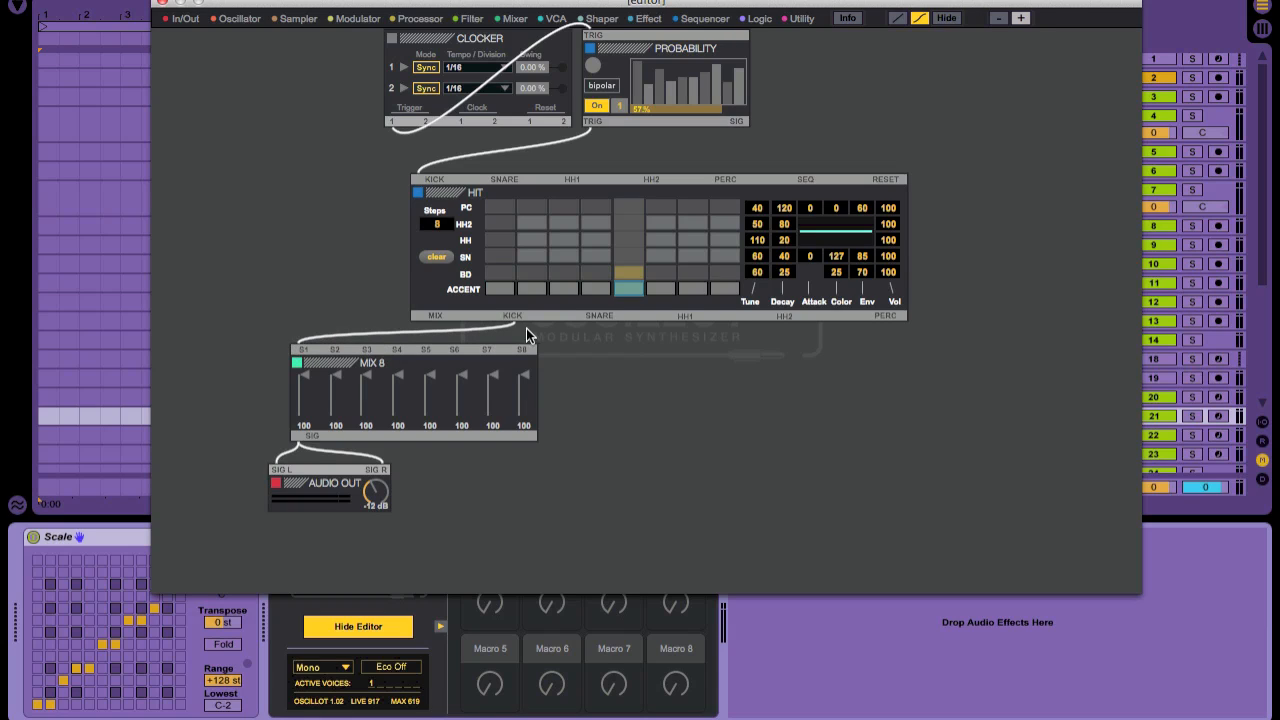
left_click_drag(595, 314, 335, 349)
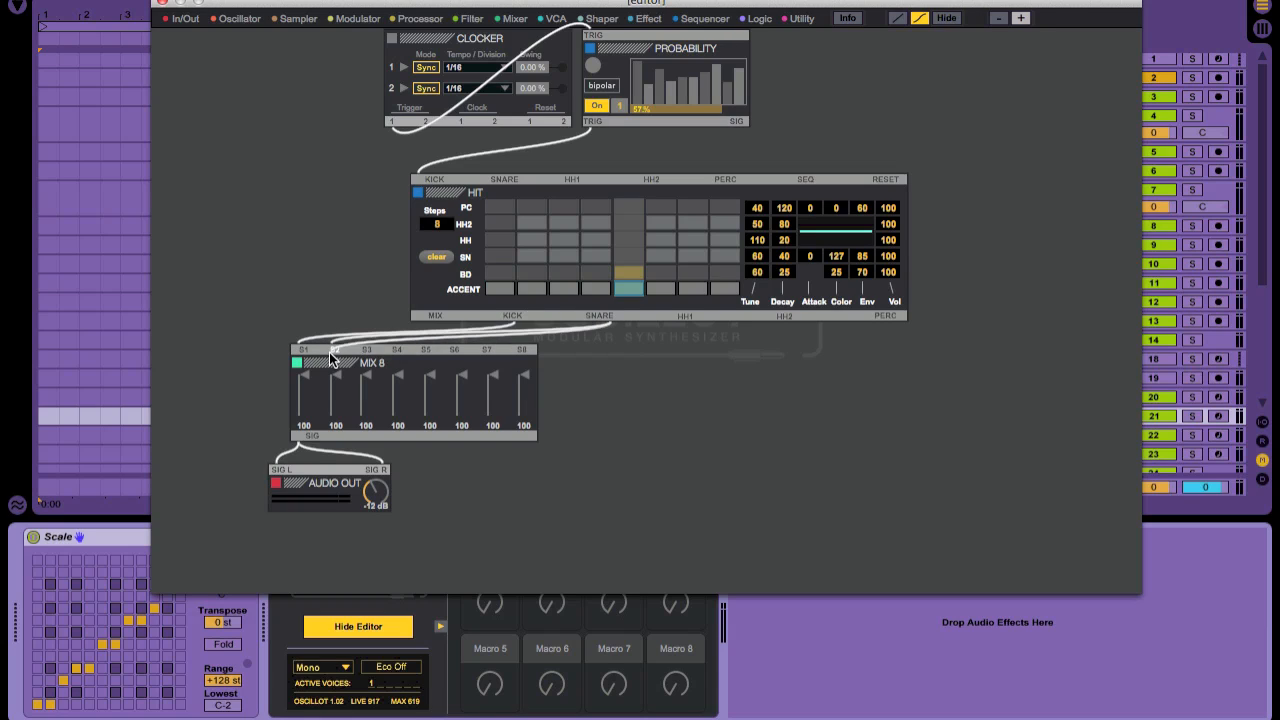
left_click_drag(686, 316, 374, 349)
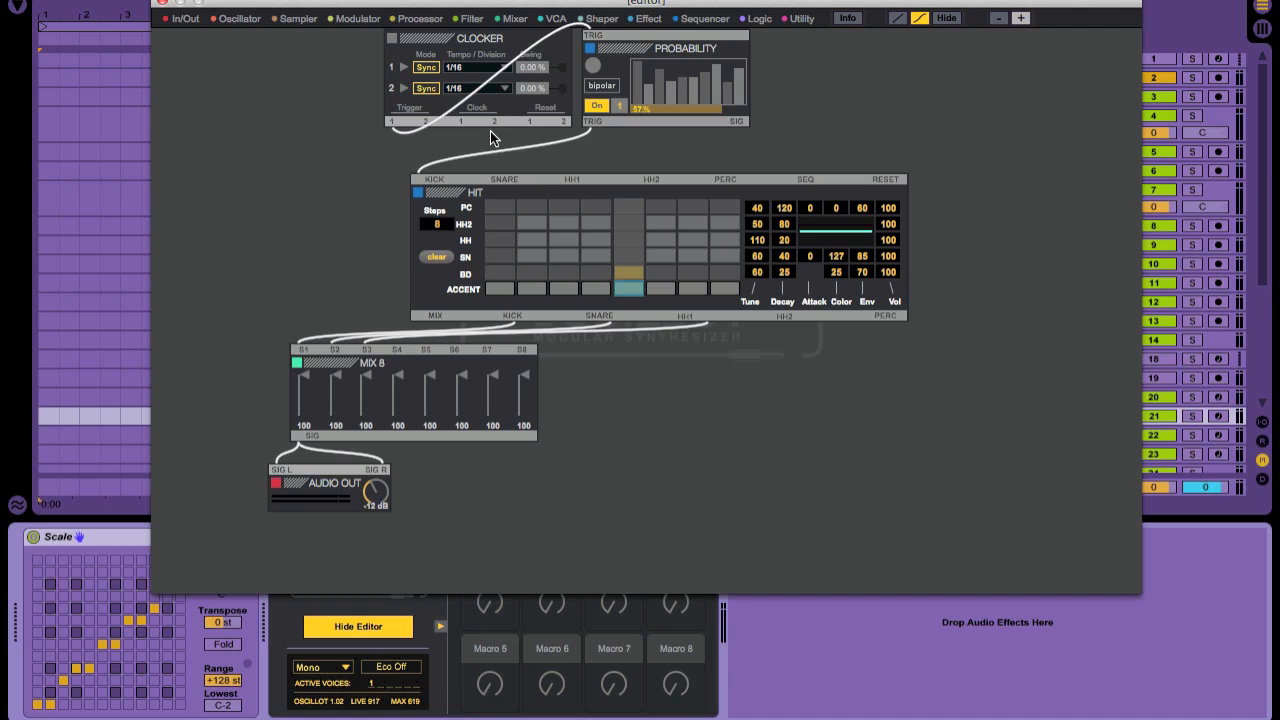
- Start and stop the transport to audition the kick triggered through Probability, with clock 1 kept at 1/16
left_click(462, 66)
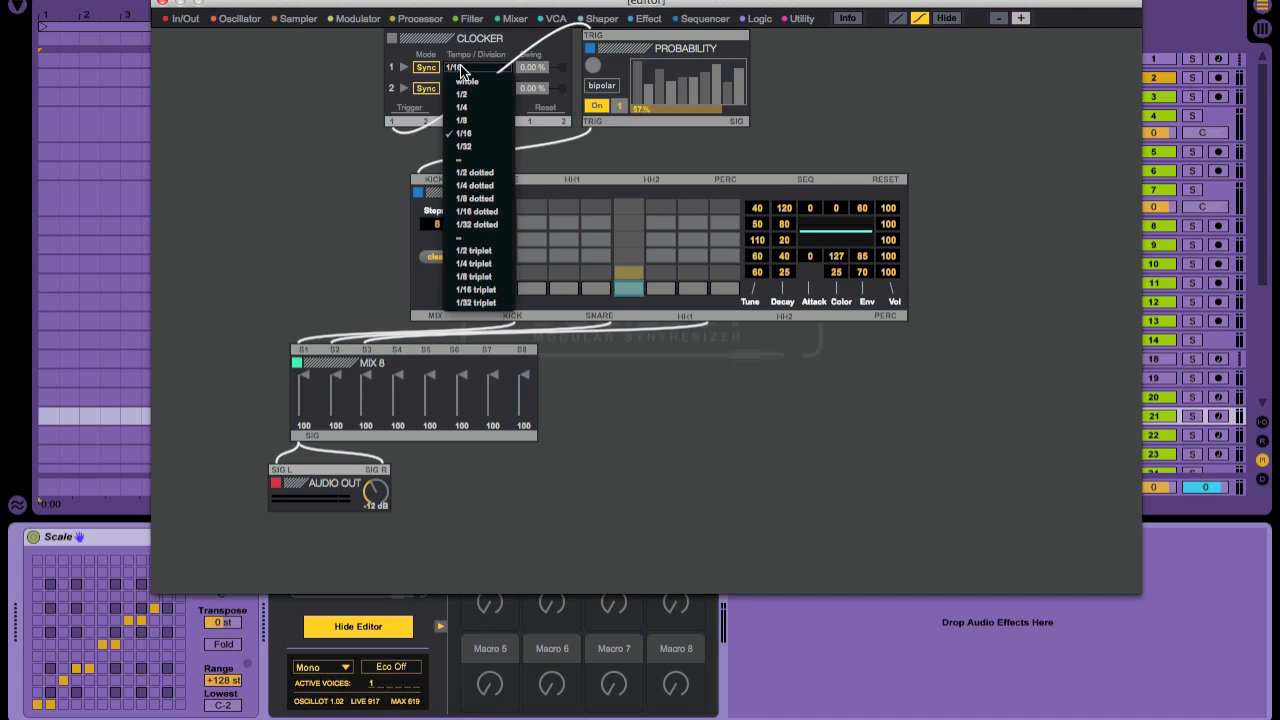
left_click(313, 72)
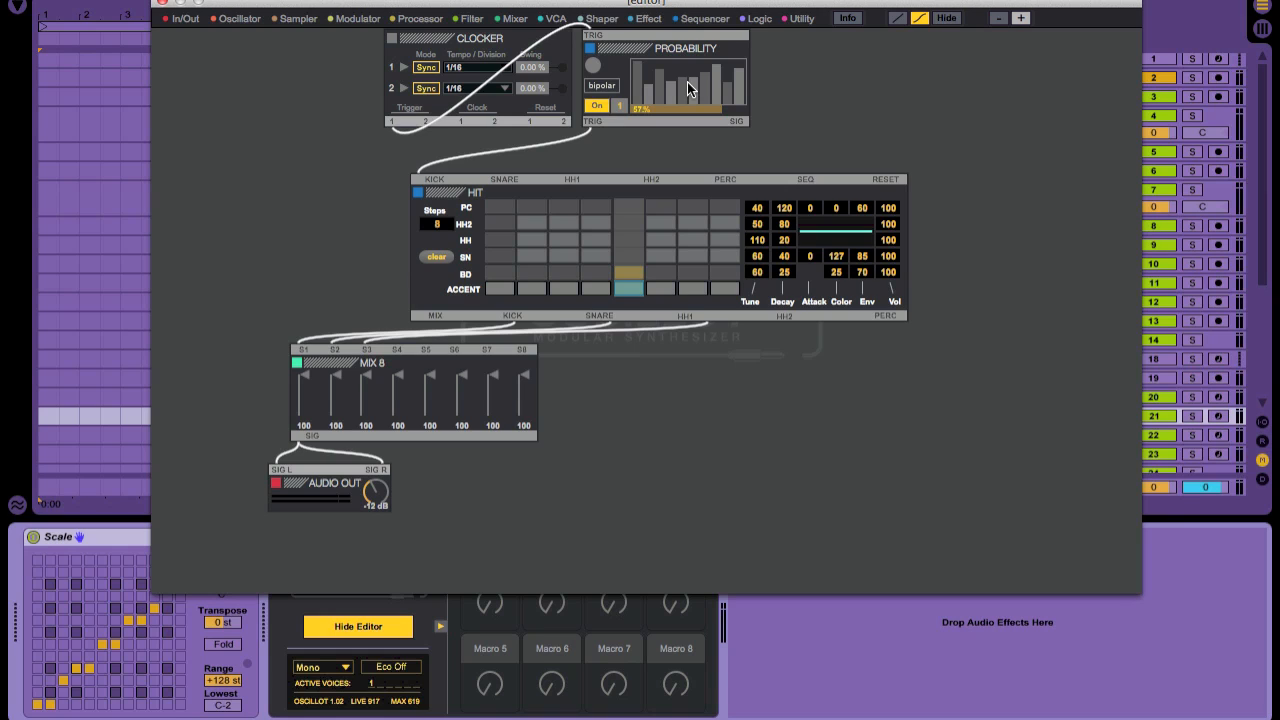
key("space")
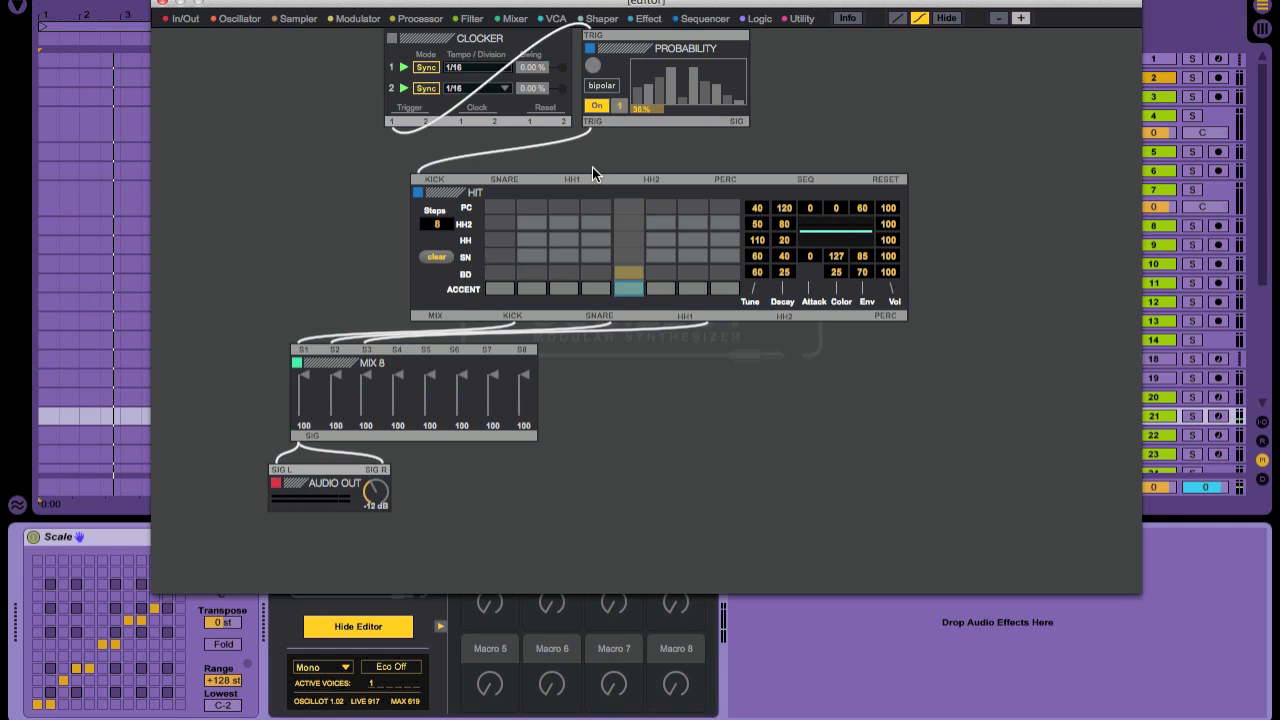
key("space")
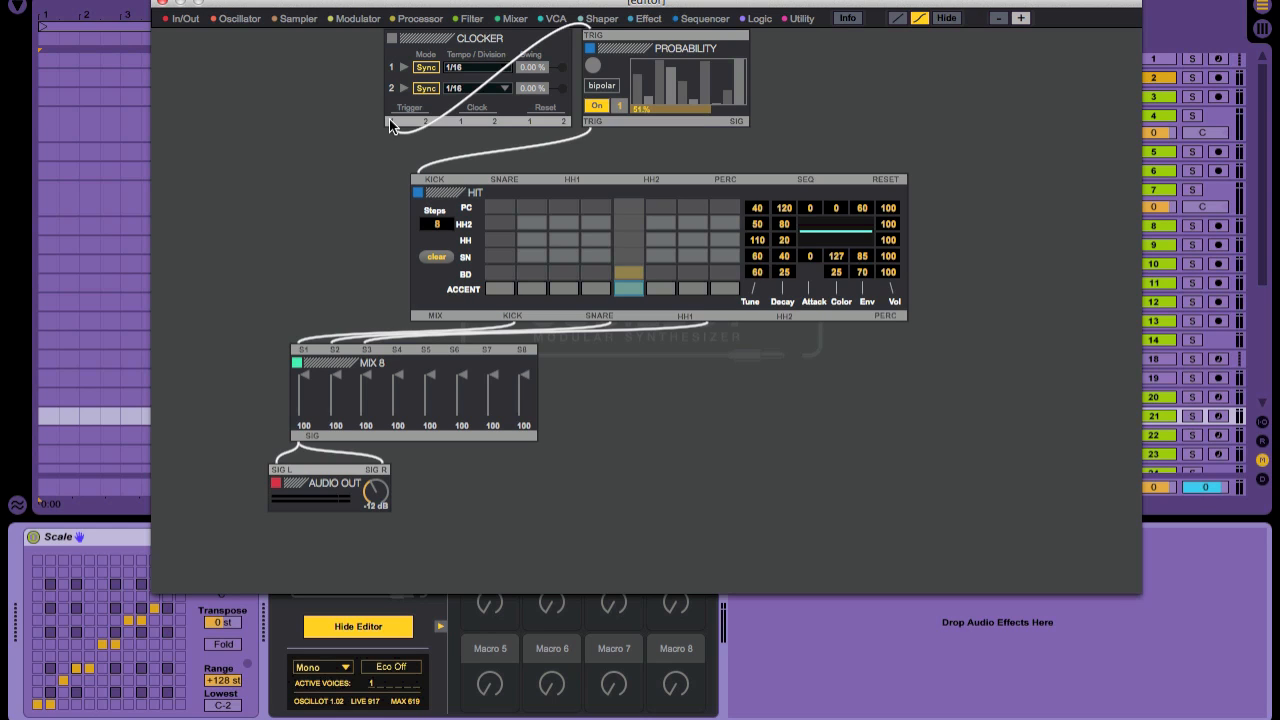
- Patch Clocker's Trigger 1 output into Hit's HH1 input and audition it with the transport
left_click_drag(389, 119, 571, 179)
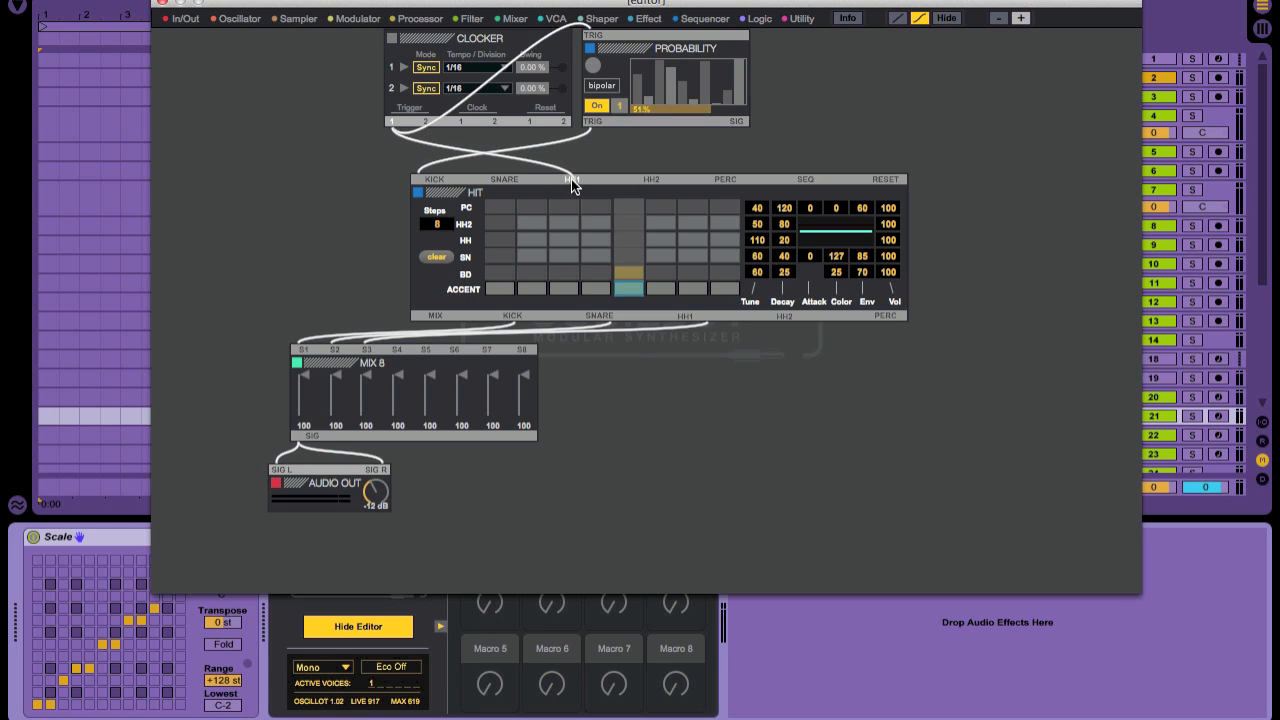
key("space")
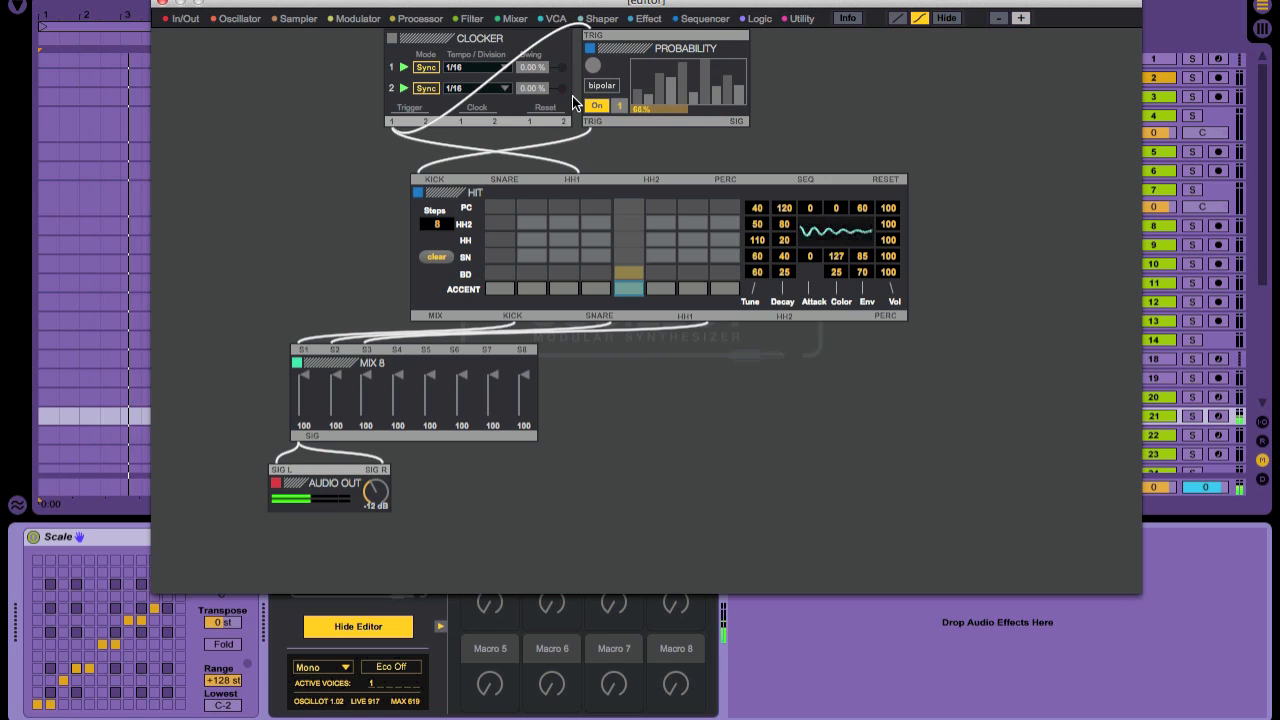
key("space")
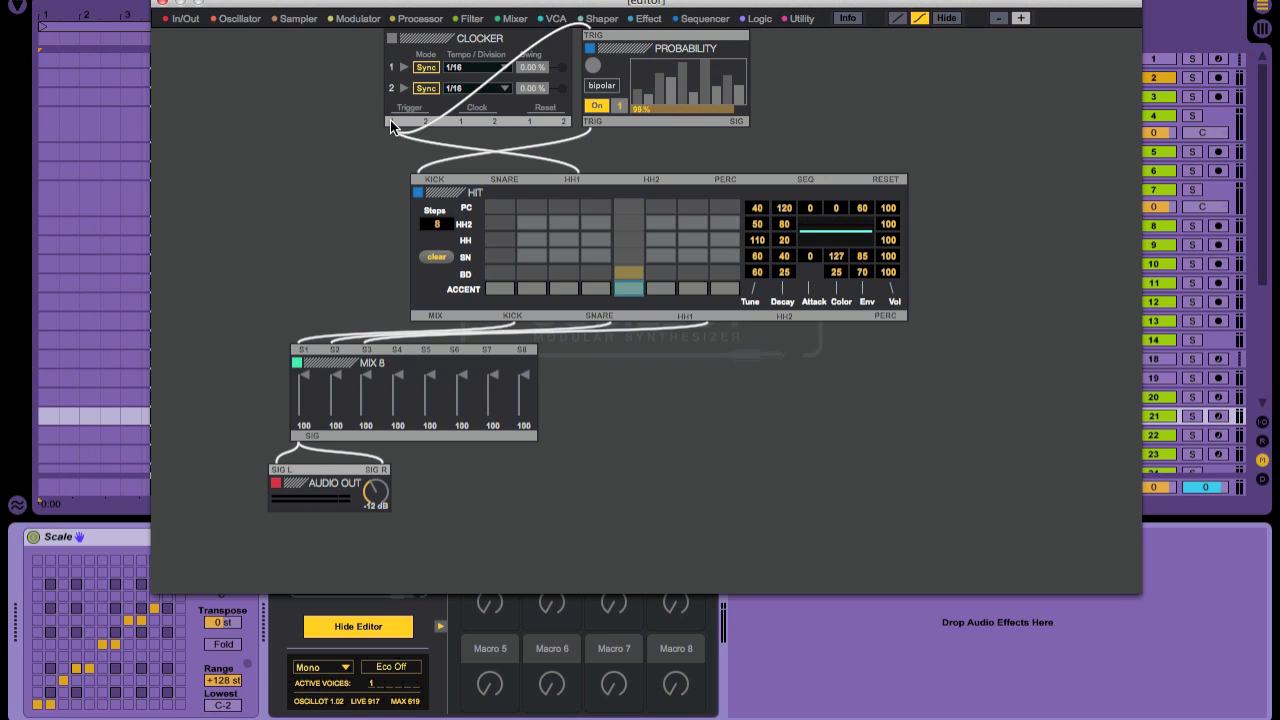
- Set the division of Clocker's clock 2 to whole
left_click(455, 90)
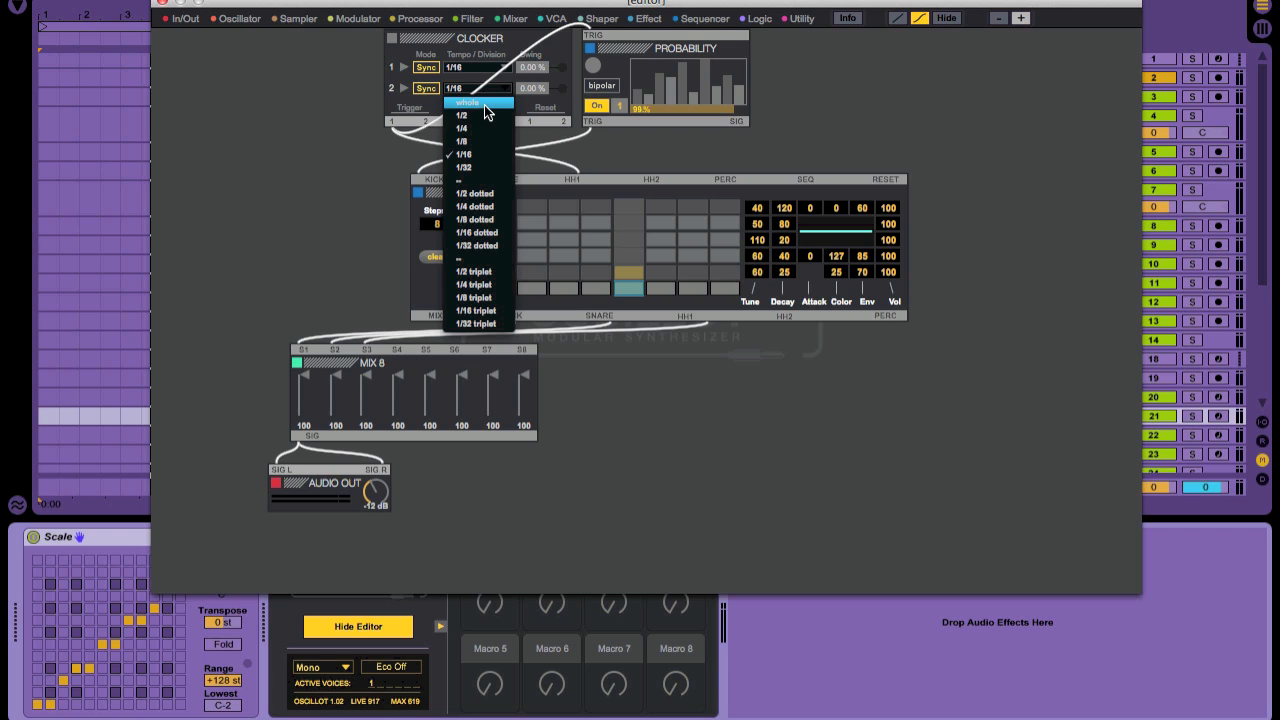
left_click(482, 104)
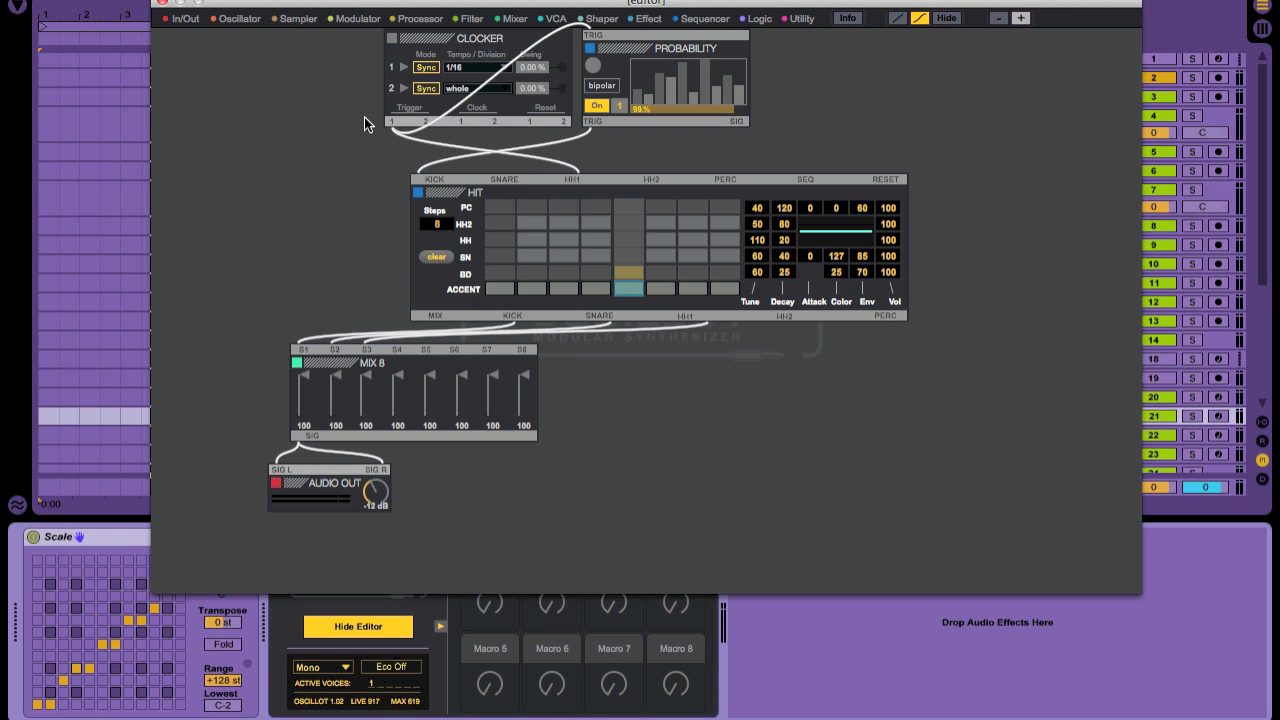
- Patch Clocker's Trigger 2 output into Hit's SNARE input and audition it with the transport
left_click_drag(632, 180, 595, 138)
key("space")
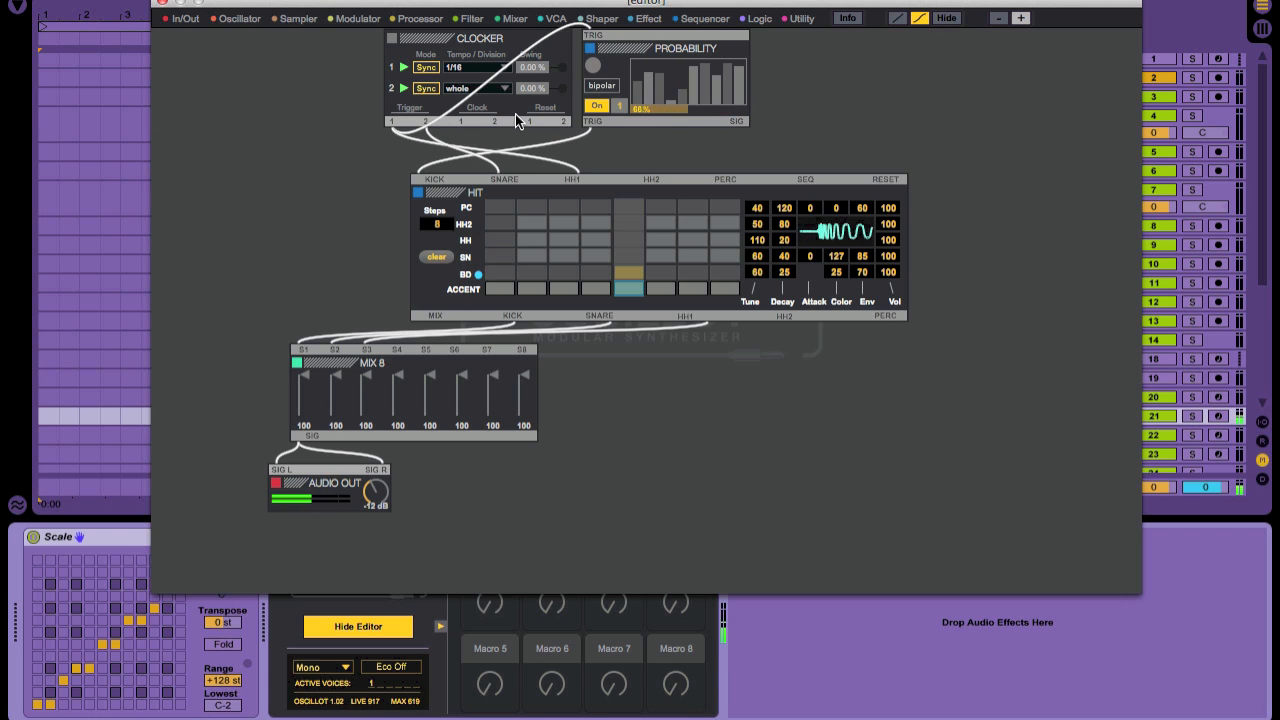
key("space")
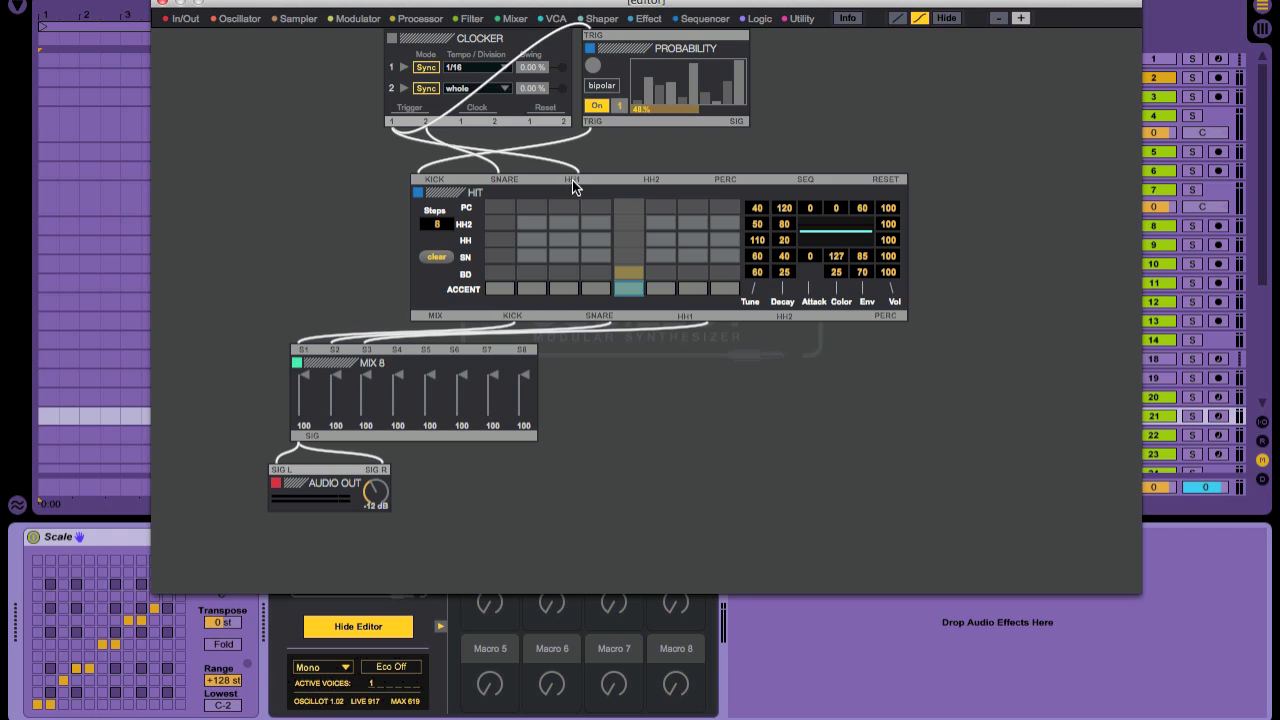
- Disconnect the cable from Hit's HH1 input and add a ClockDivider module beside Probability
left_click(566, 181)
left_click(756, 20)
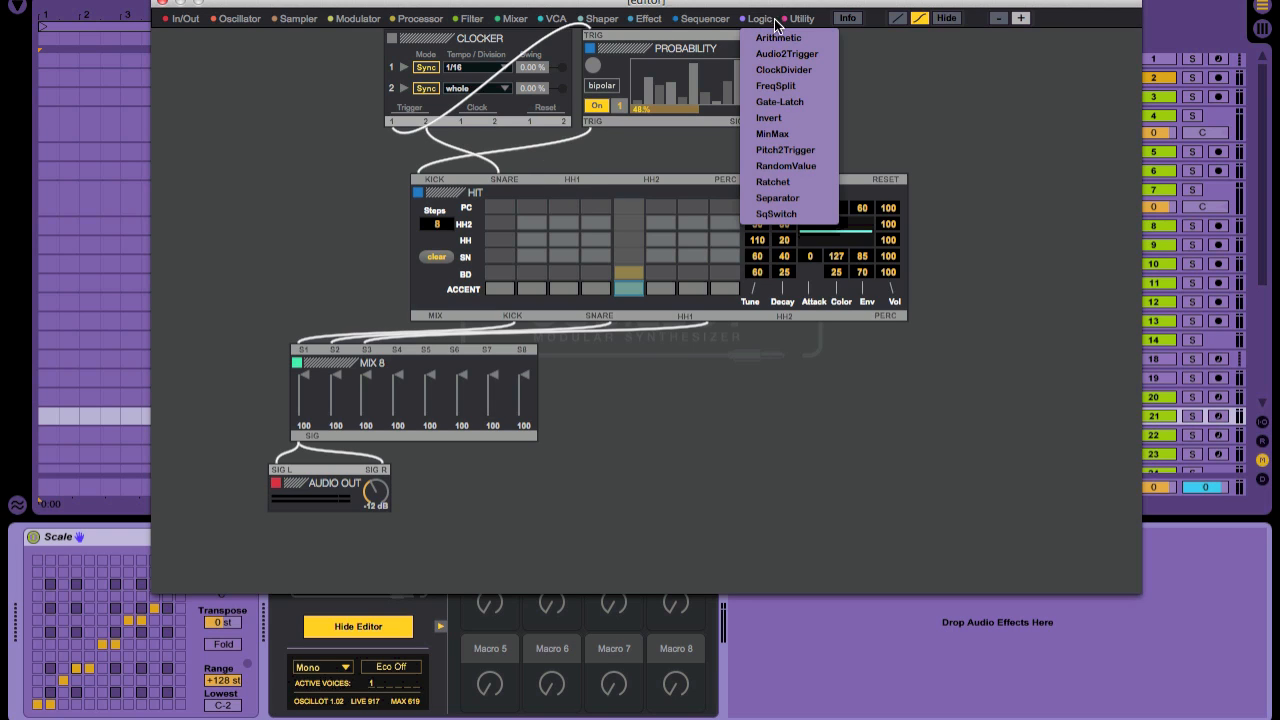
left_click(808, 69)
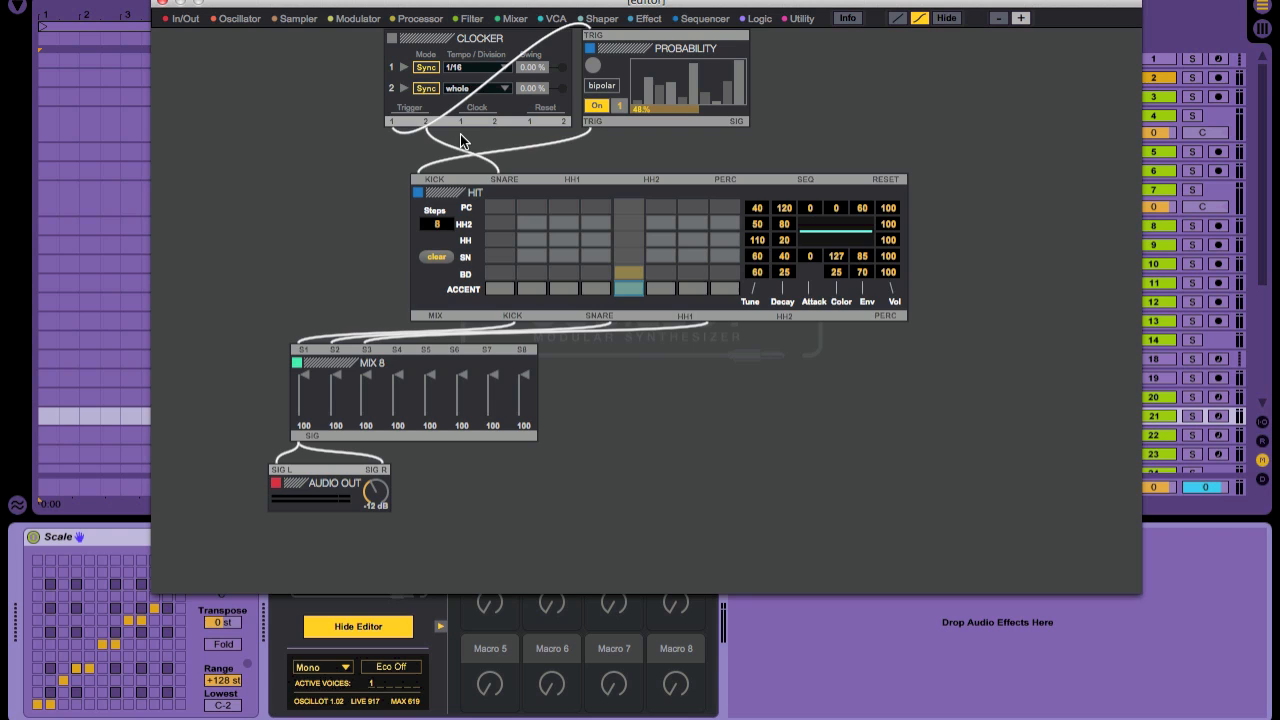
left_click_drag(247, 80, 823, 74)
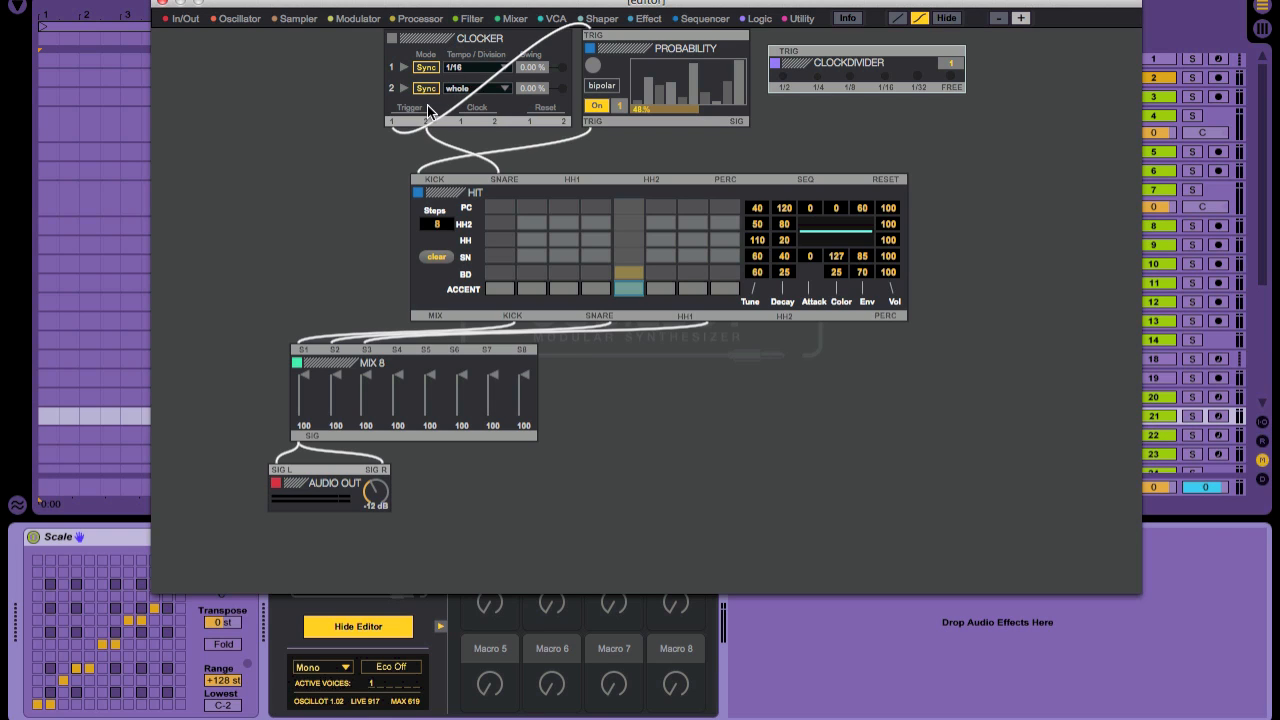
- Route Clocker's Trigger 1 output through ClockDivider's 1/2 division into Hit's HH1 input and start playback
left_click_drag(395, 124, 562, 181)
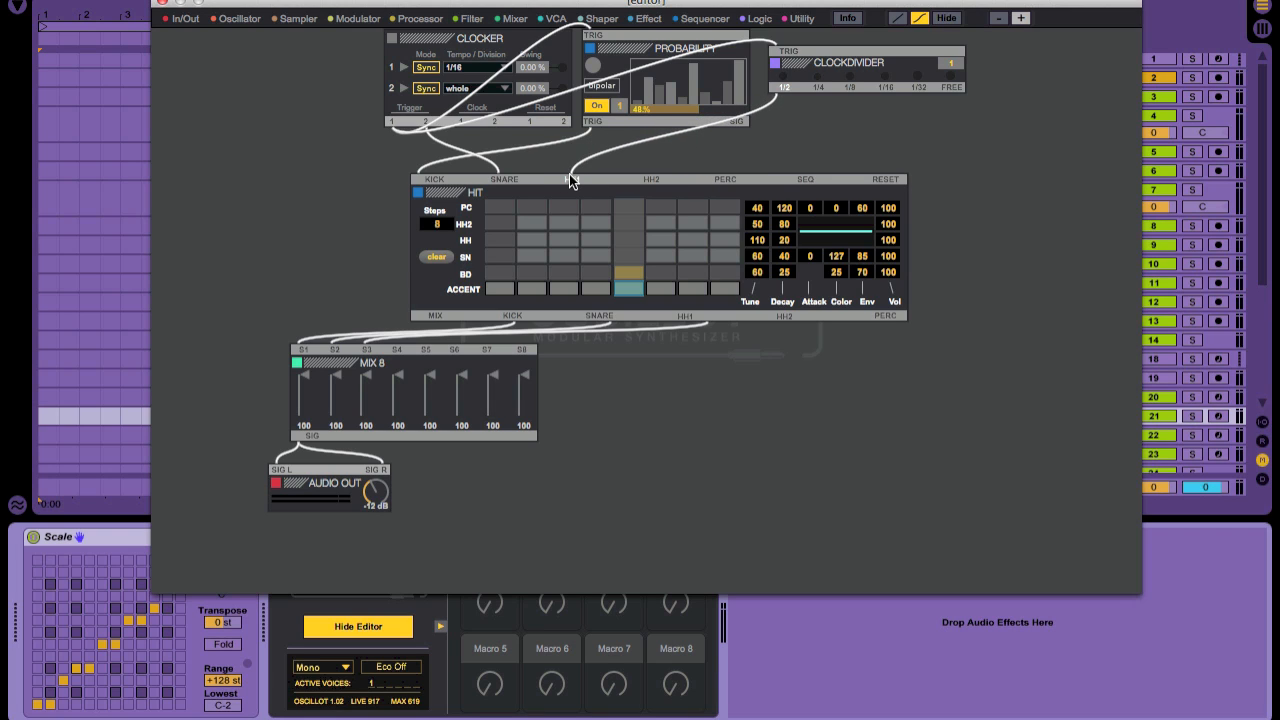
key("space")
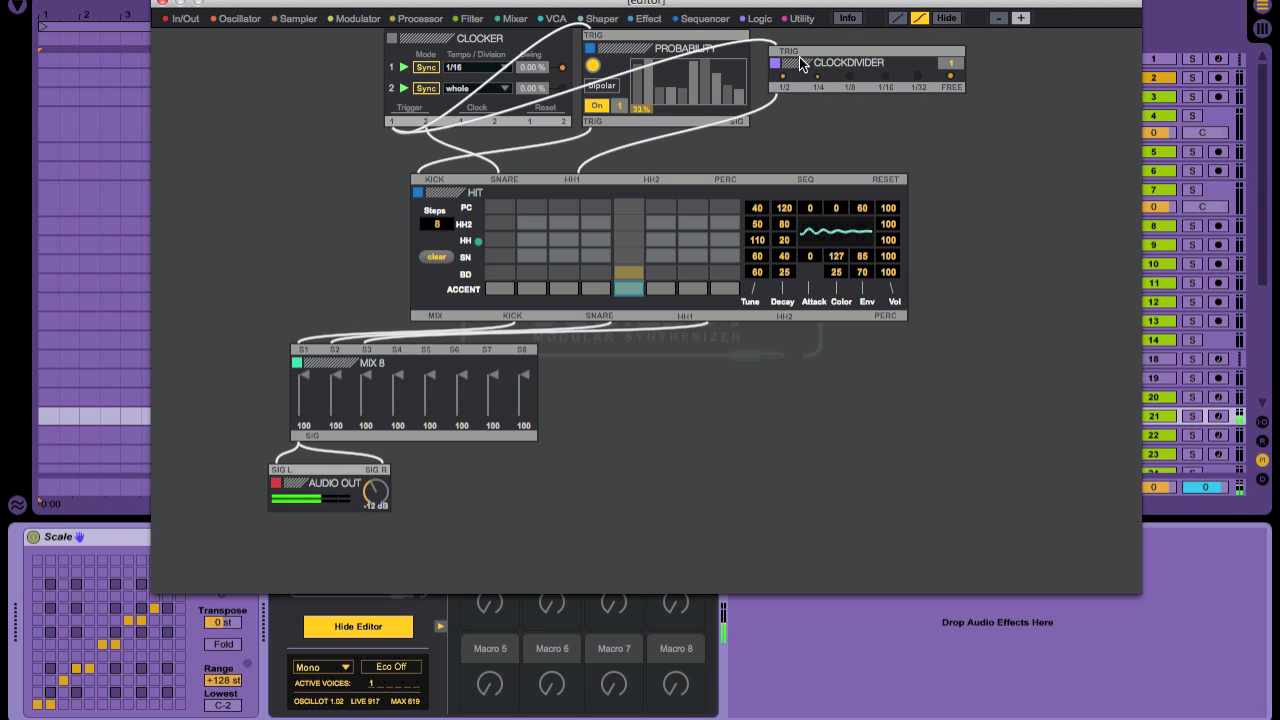
- Move the ClockDivider module to the free space on the other side of Clocker and stop playback
left_click_drag(799, 57, 209, 61)
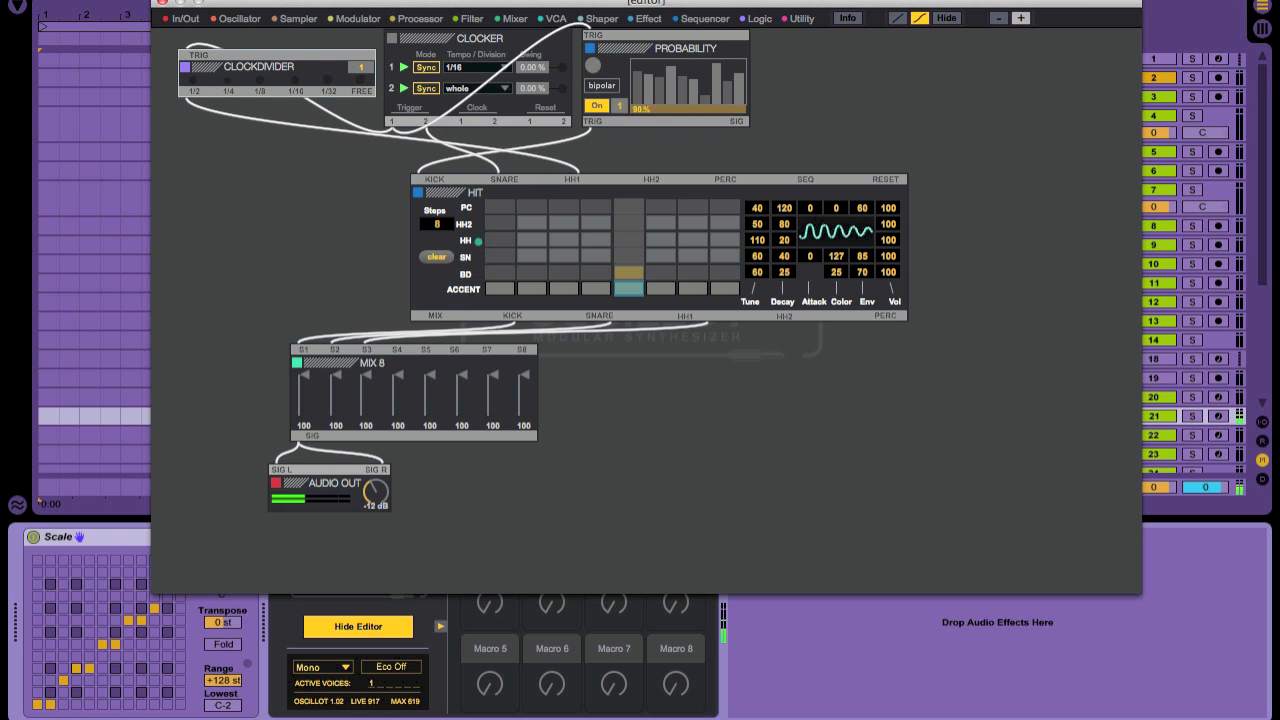
left_click_drag(212, 72, 212, 72)
key("space")
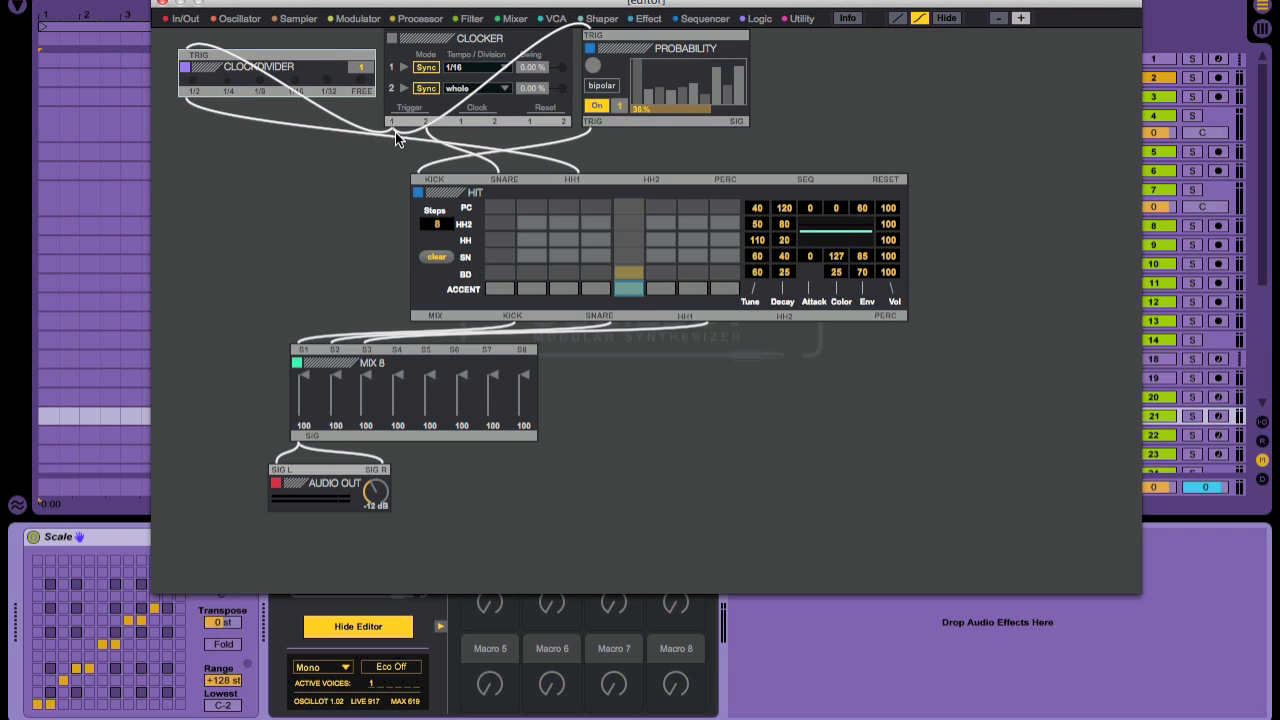
- Start playback and set the level of Mix 8's third channel, the hi-hat, to 98.1
left_click_drag(368, 384, 368, 392)
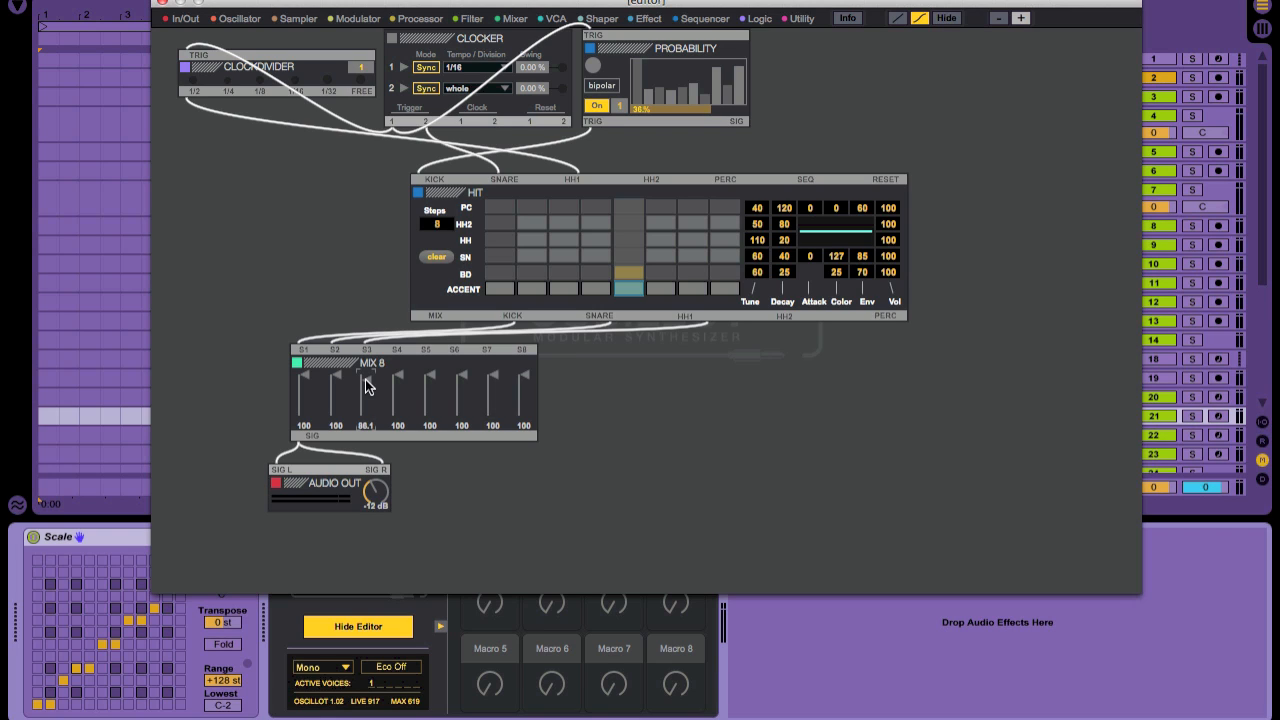
key("space")
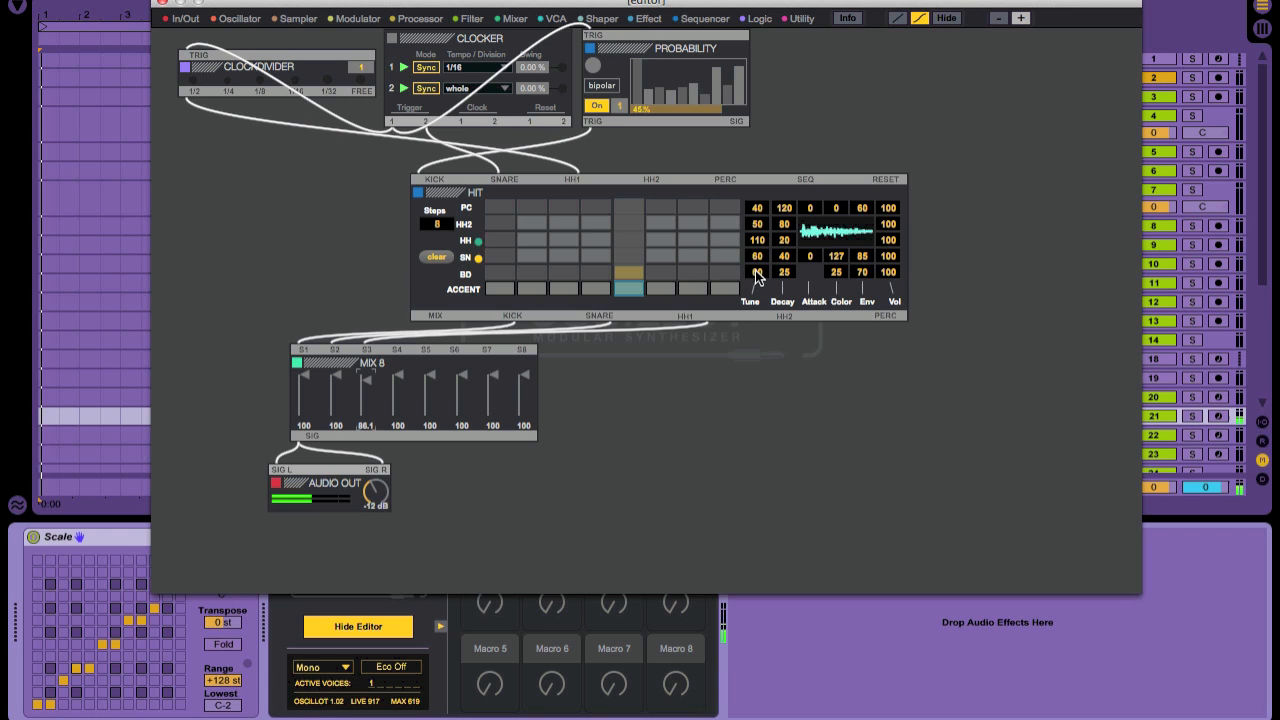
left_click_drag(367, 380, 366, 376)
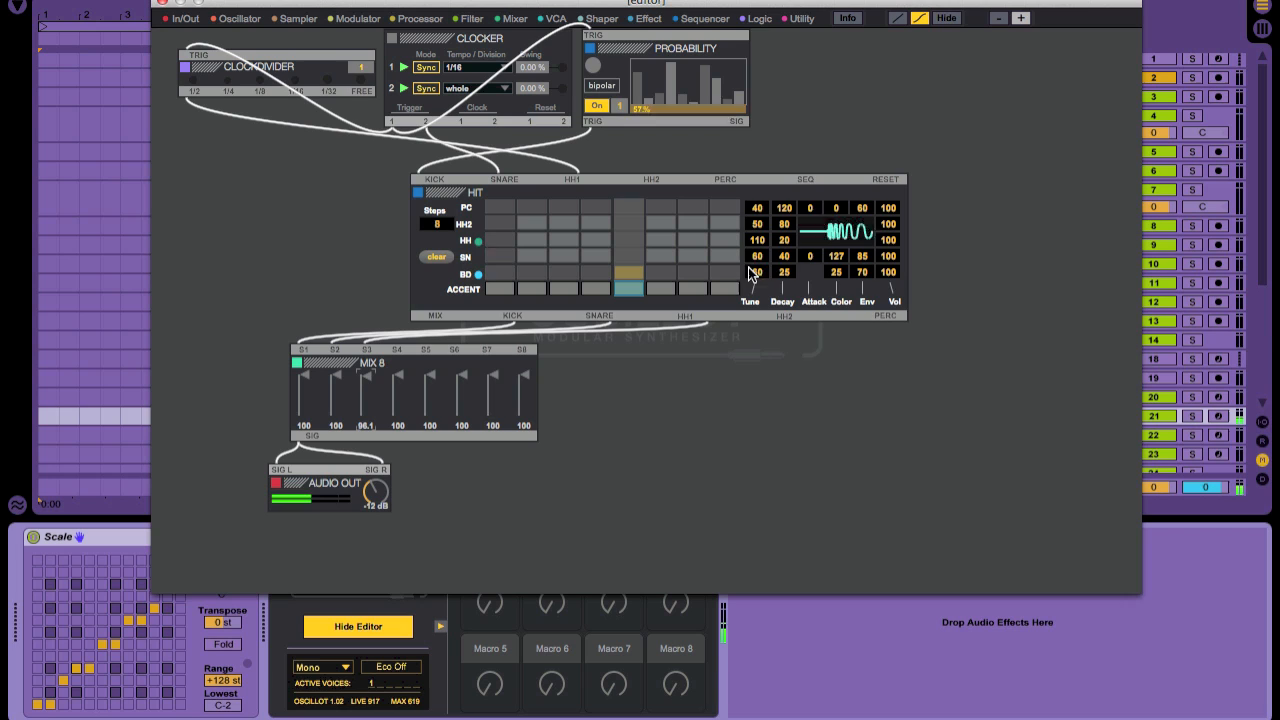
- Set the Tune values in Hit to 0 for the bass drum and 68 for the snare
left_click_drag(764, 274, 762, 276)
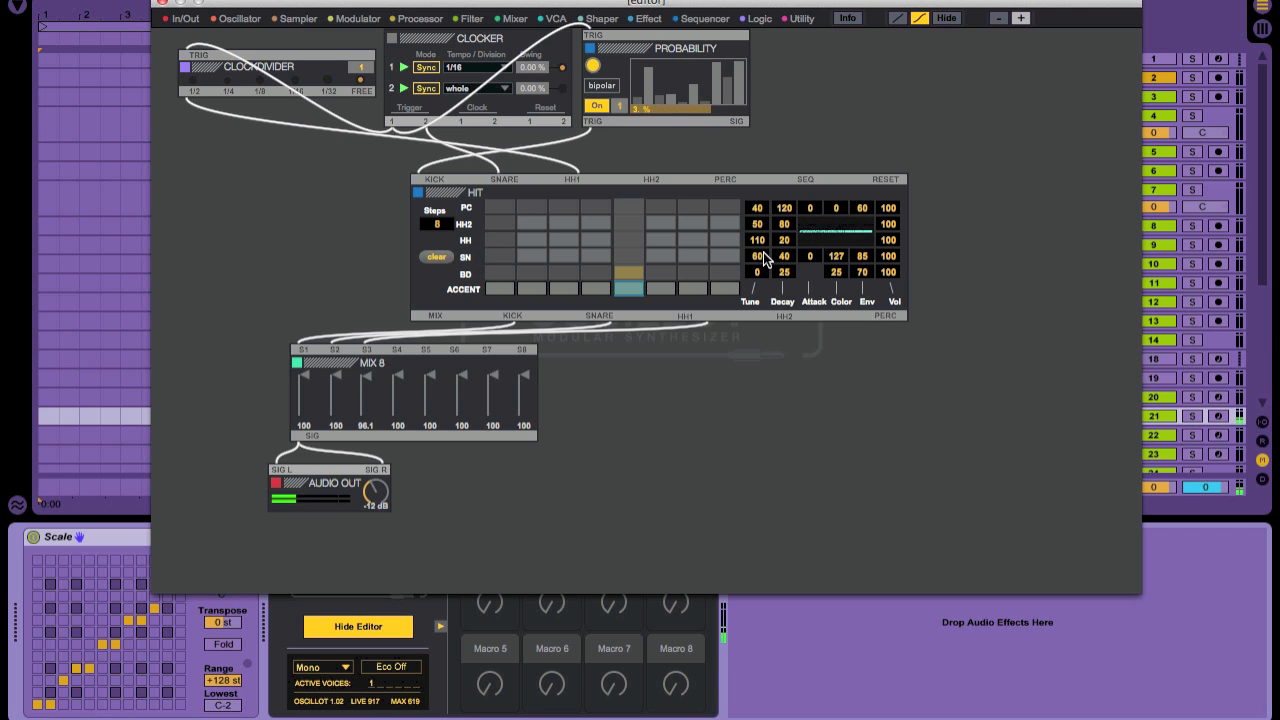
left_click_drag(762, 253, 762, 248)
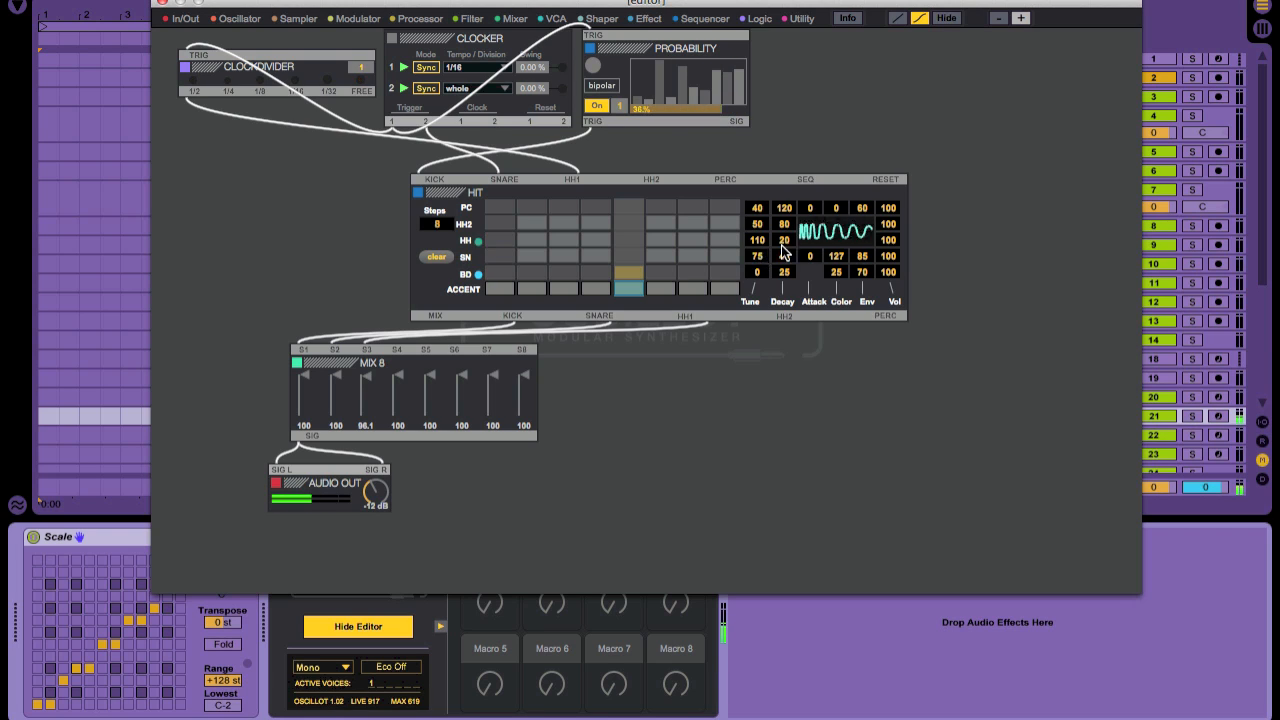
left_click_drag(757, 255, 765, 258)
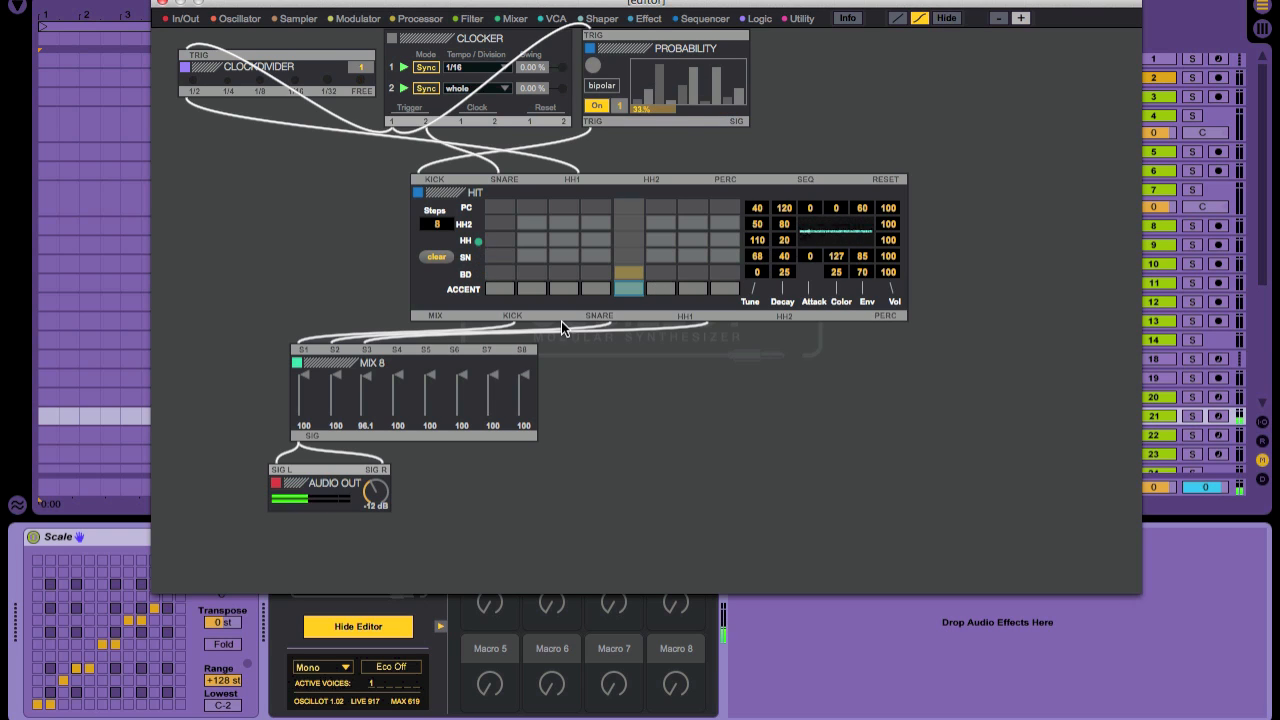
- Lower Mix 8's first channel, the kick, slightly below 100 and raise the Audio Out level by a few decibels
left_click_drag(303, 376, 305, 376)
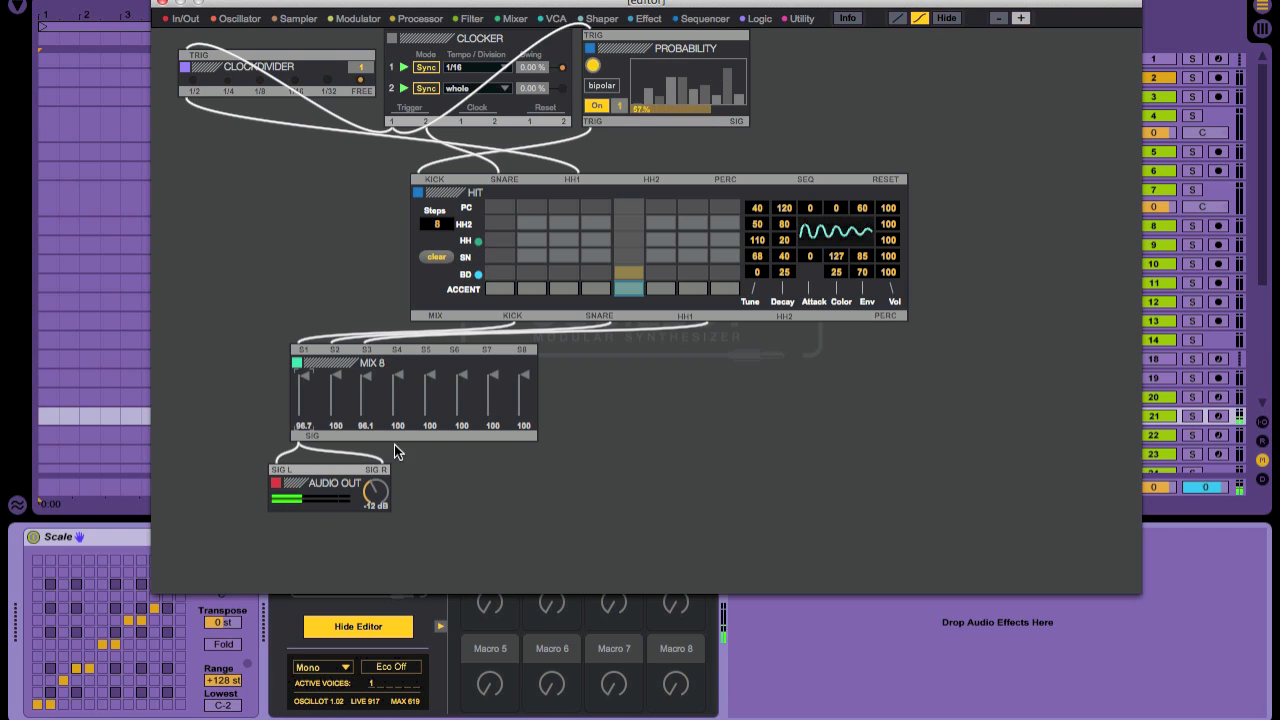
mouse_move(374, 499)
left_mouse_down()
mouse_move(374, 476)
mouse_move(374, 488)
left_mouse_up()
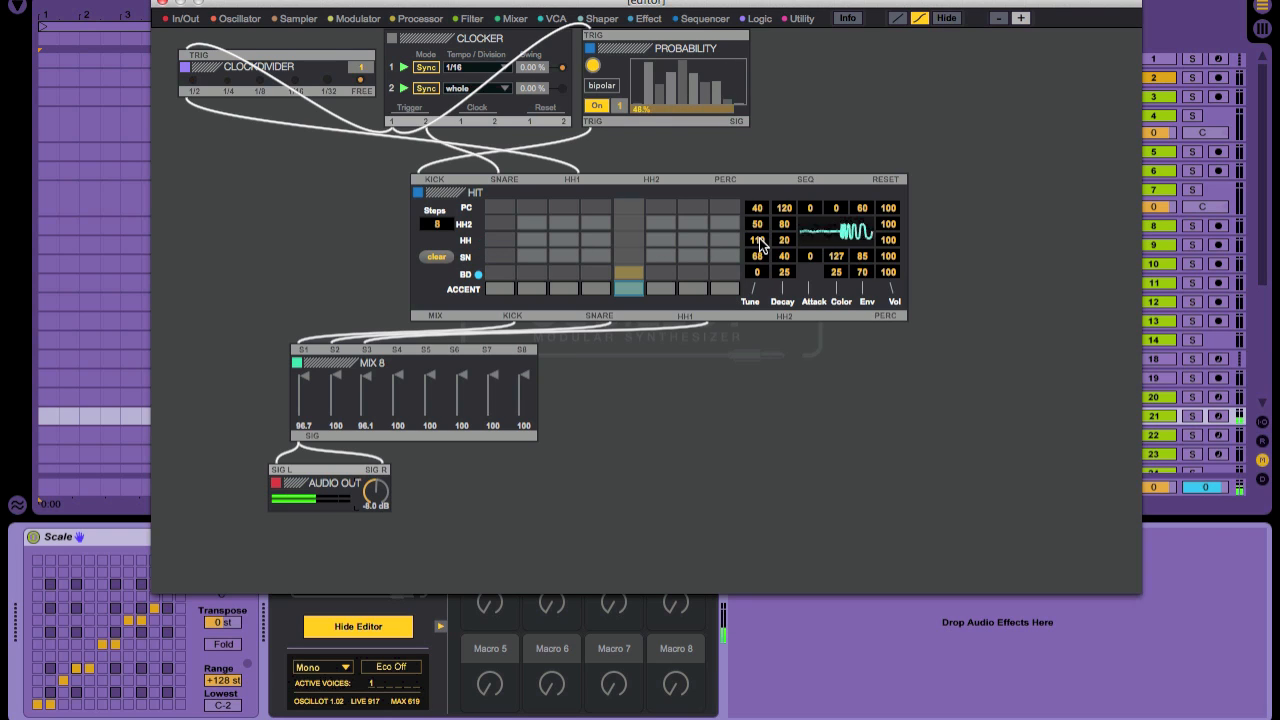
- Set Hit's HH Tune to 75 and its Decay to 24
left_click_drag(757, 241, 757, 261)
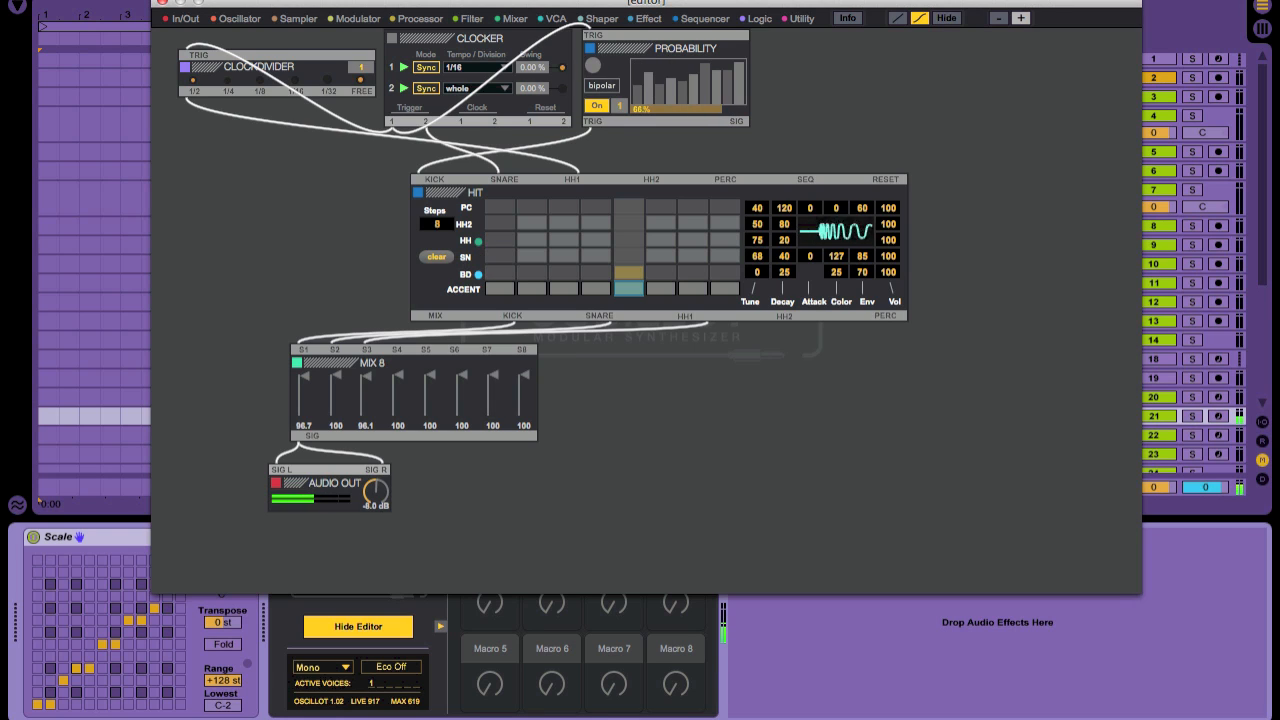
left_click_drag(787, 239, 787, 235)
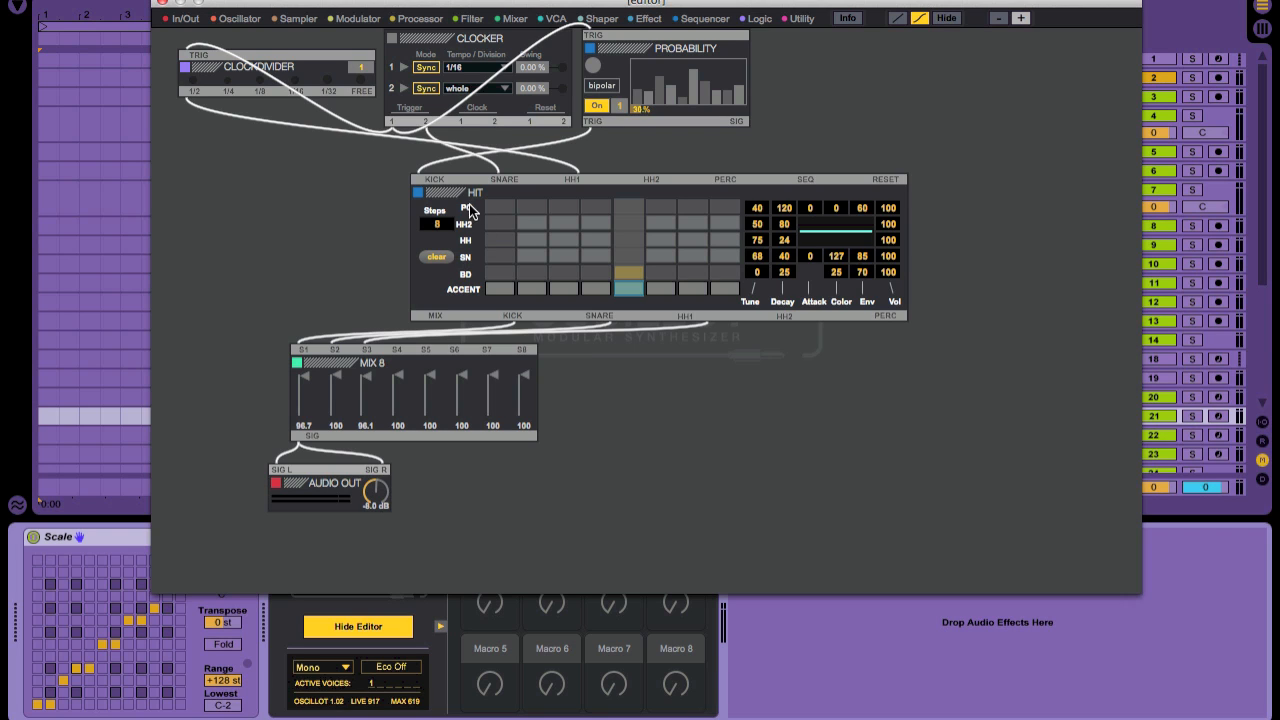
- Move the Hit module so it sits directly beneath ClockDivider and Clocker
left_click_drag(450, 196, 198, 164)
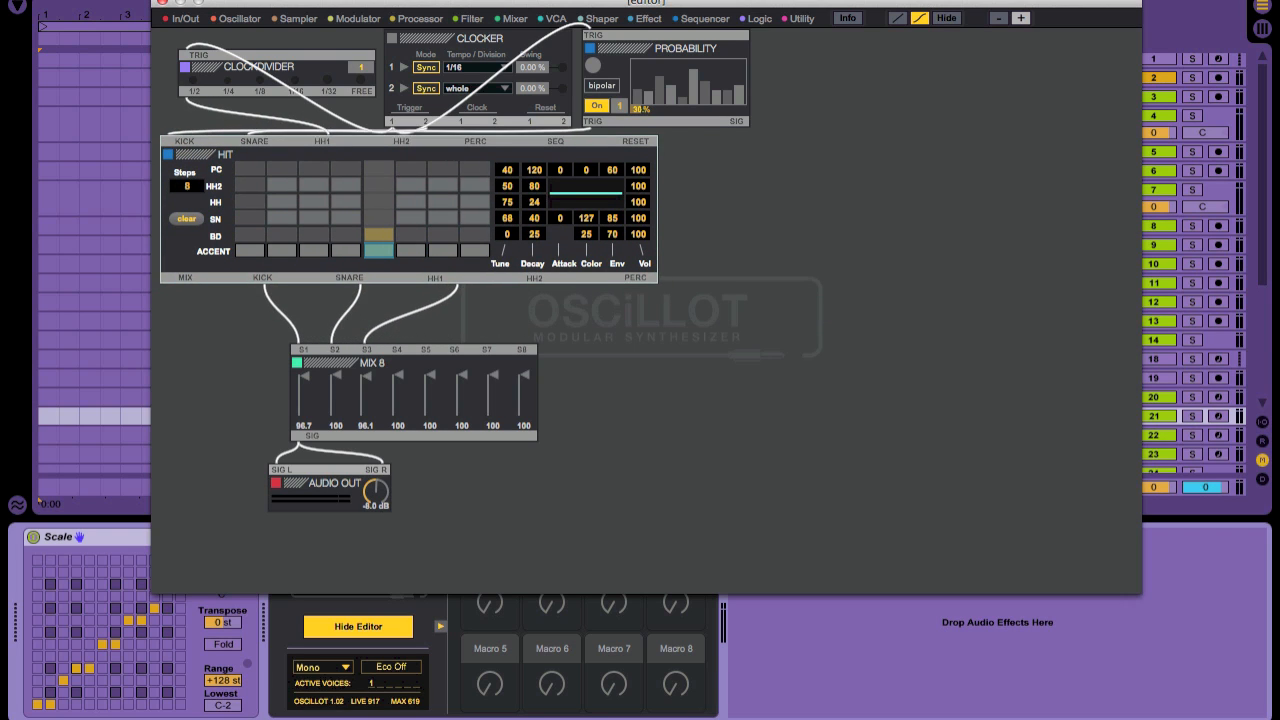